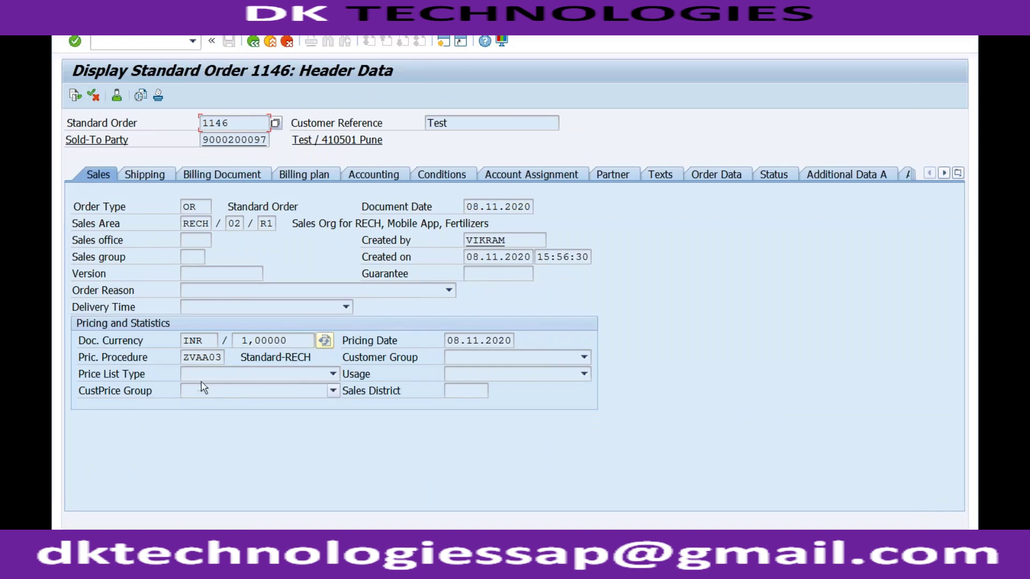
Check the pricing procedure in the order header and open the control data of procedure ZVAA03 in the Procedures session.
click(204, 358)
click(238, 569)
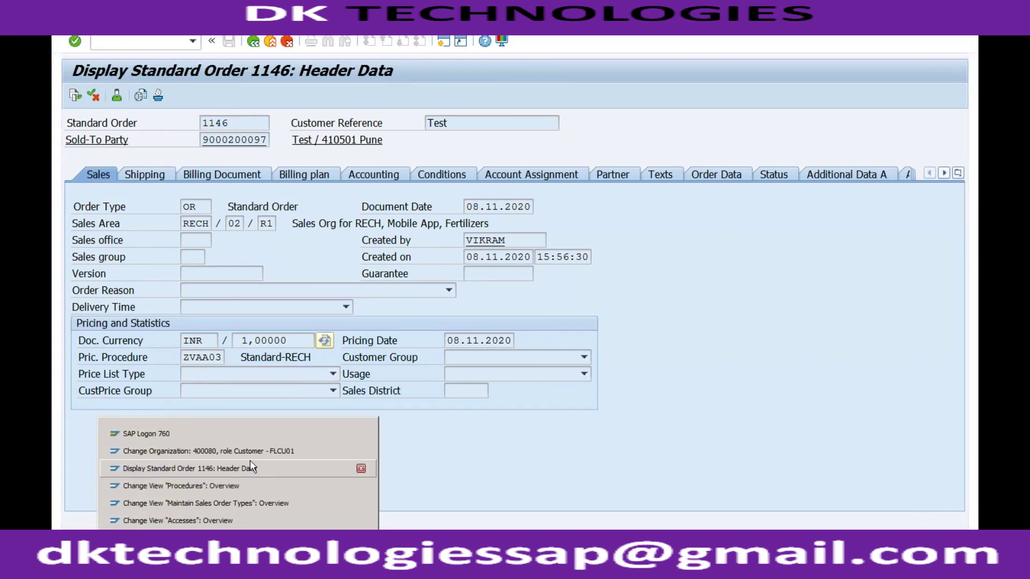
click(250, 486)
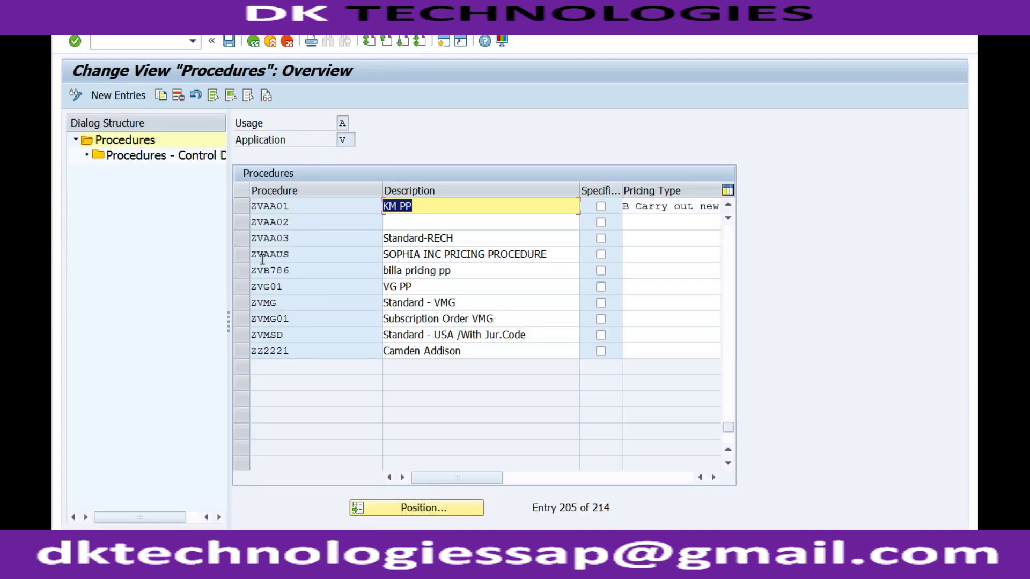
click(248, 240)
double_click(184, 156)
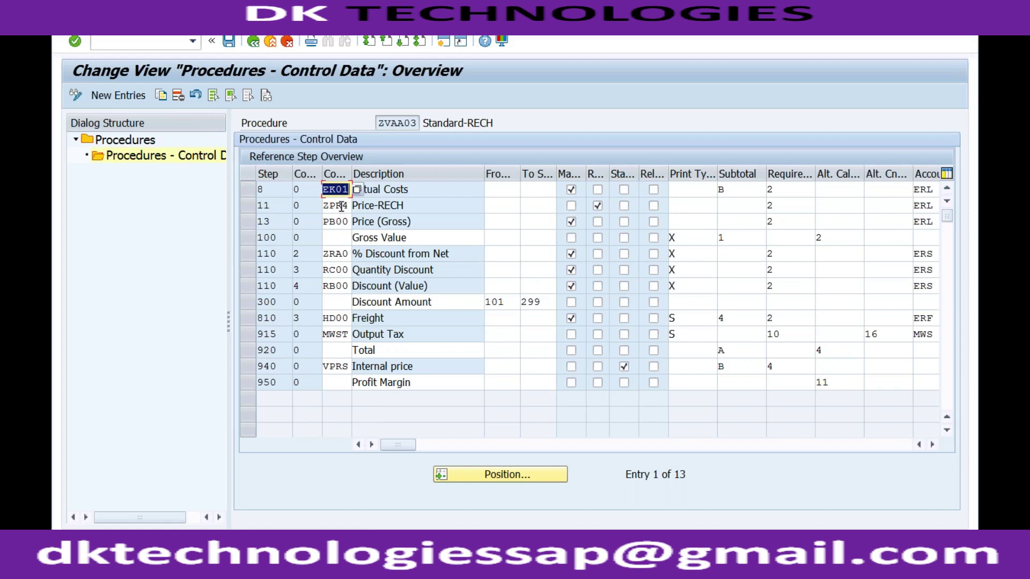
Examine the account key assigned to condition type ZPR4 in the procedure's control data.
click(343, 209)
click(523, 205)
key(Tab)
key(Tab)
key(Tab)
key(Tab)
key(Tab)
key(Tab)
key(Tab)
key(Tab)
key(Tab)
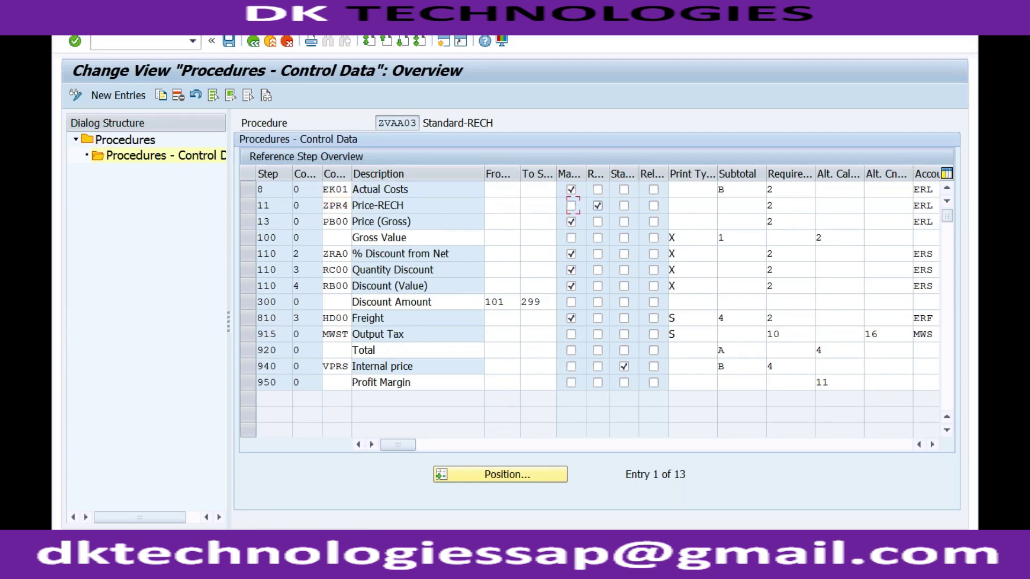
key(Tab)
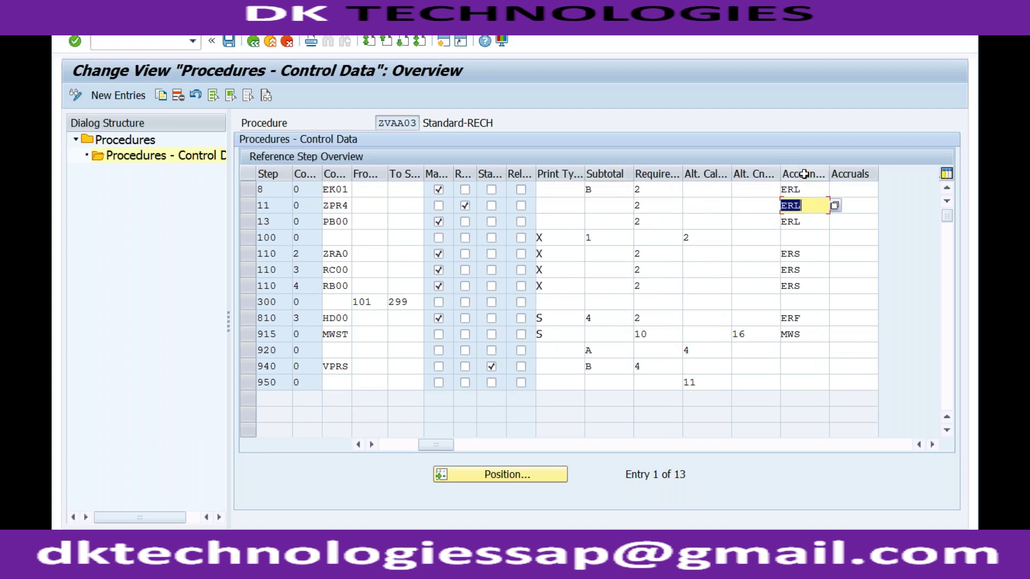
click(802, 206)
Switch to the Word notes and add the heading "Revenue Account Determination:" below the pricing procedure list.
key(alt+Tab)
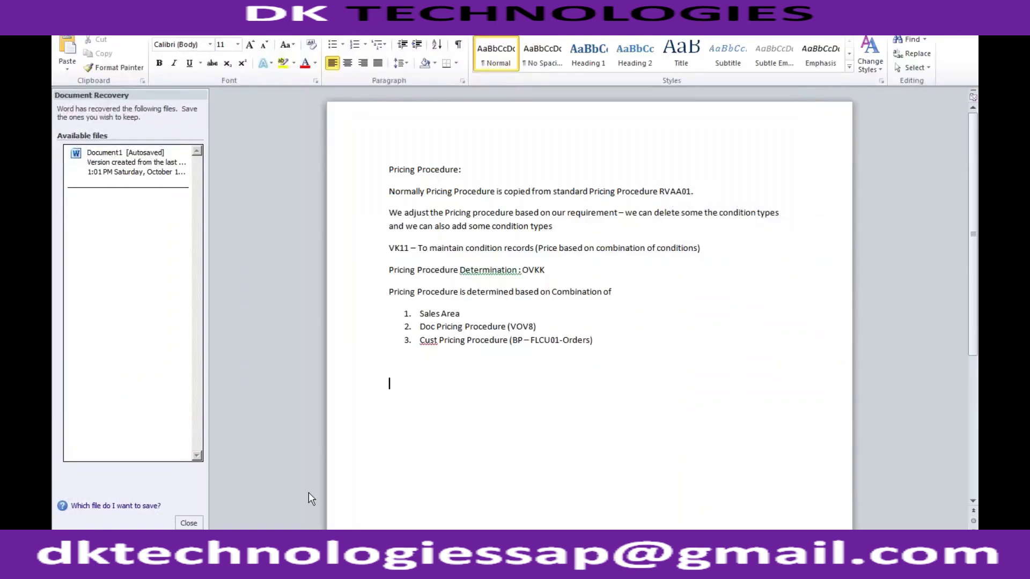
key(Return)
text(Account Determination)
key(Left)
key(Left)
key(Left)
key(Left)
key(Left)
key(Left)
key(Left)
key(Left)
key(Left)
key(Left)
key(Left)
key(Left)
key(Left)
key(Left)
key(Left)
key(Left)
key(Left)
key(Left)
key(Left)
key(Left)
key(Left)
text(Revenue)
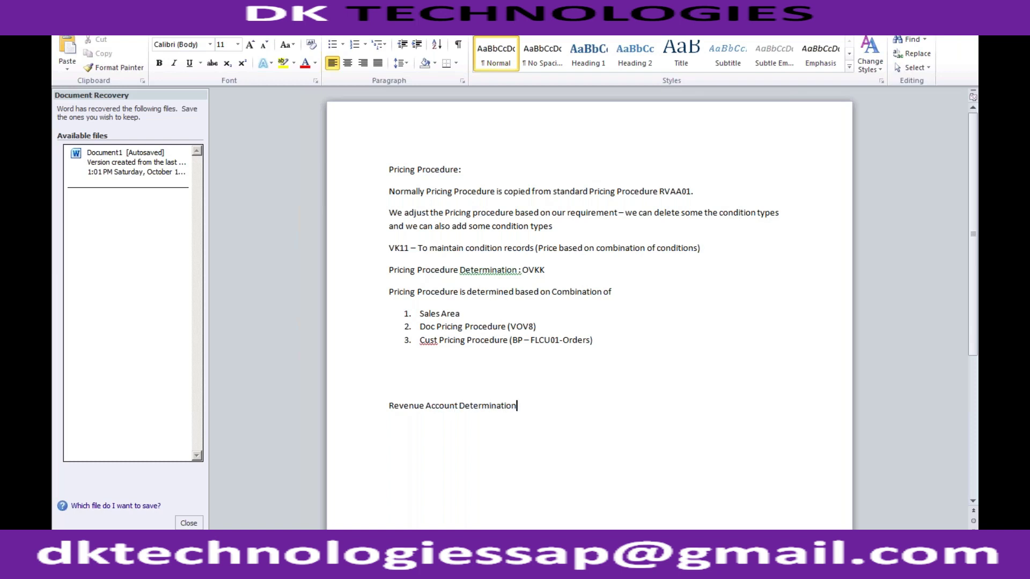
text(:)
Add the line "Billing Type F2 ---> is assigned to Account Detremination procedure YOFI00" under the heading.
key(Return)
text(Invoice)
key(BackSpace)
key(BackSpace)
key(BackSpace)
key(BackSpace)
key(BackSpace)
key(BackSpace)
key(BackSpace)
text(Billing )
text(Type F)
text(2 ---)
text(> is as)
text(signed to)
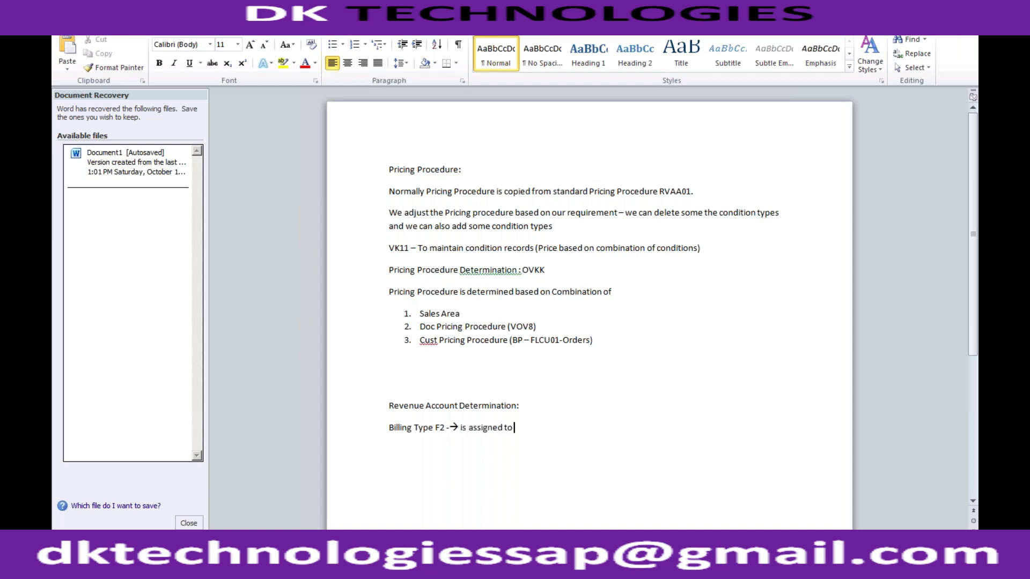
text( Account Detremination)
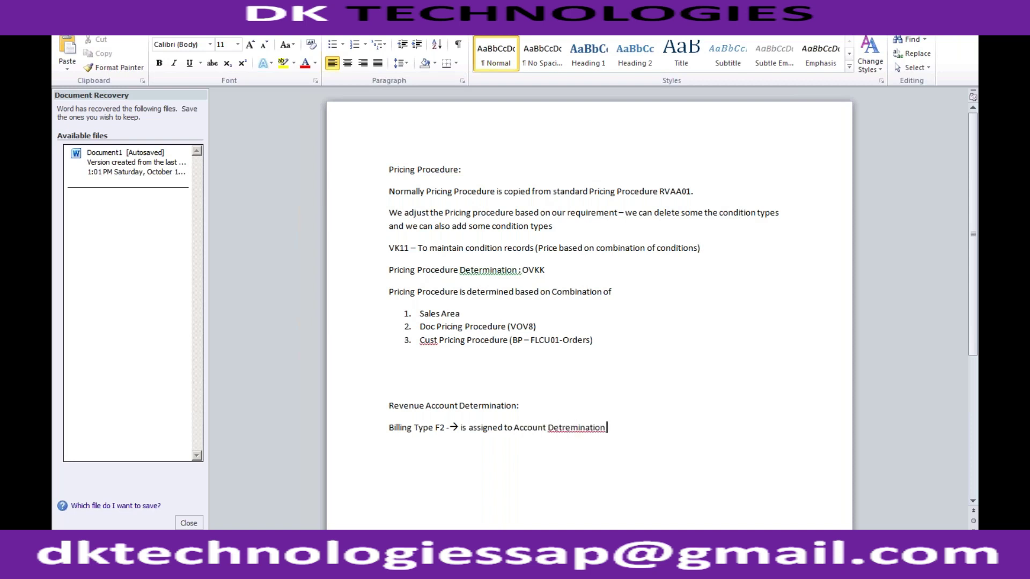
text( procudure)
text(YOFI00)
Add a new line reading "YOFI00 has access sequence YOFI" to the revenue account determination notes.
key(Return)
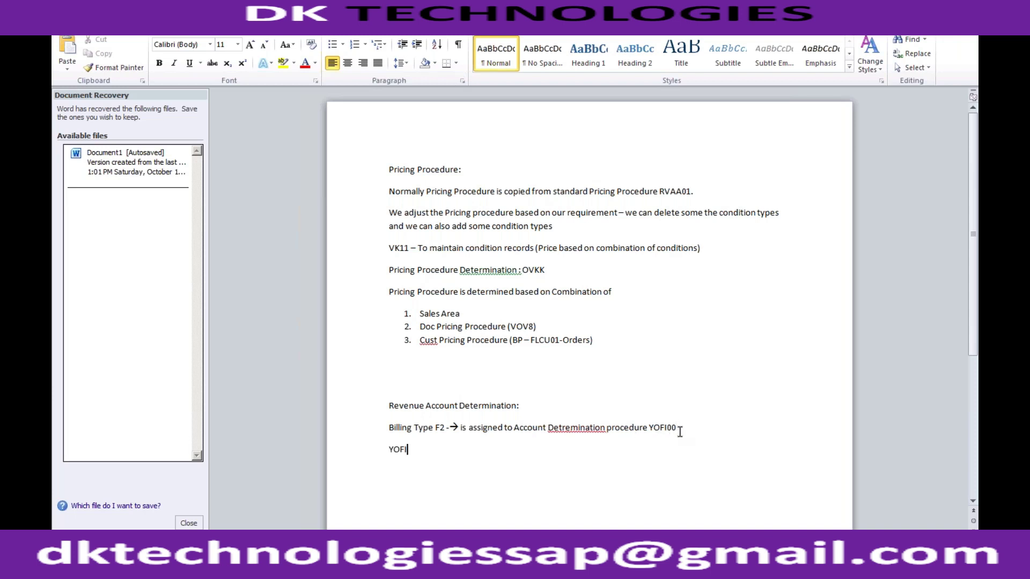
text(ha)
text(s access se)
text(quence )
text(YOFI)
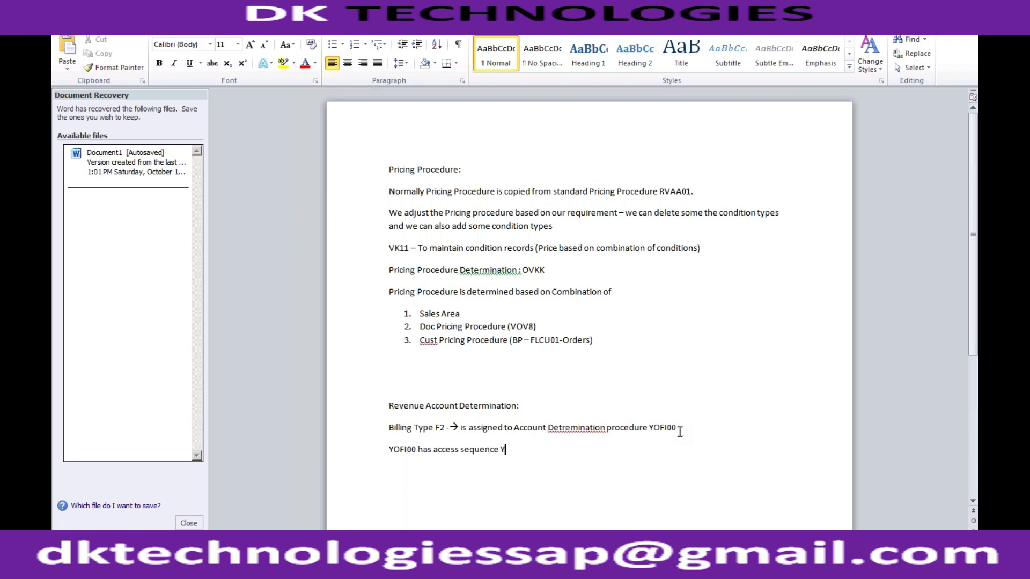
Add the line "YOFI has 5 combinations 501,502,503,504,505" below the access sequence note.
key(Return)
text(YOFI )
text(has acce)
key(BackSpace)
key(BackSpace)
key(BackSpace)
key(BackSpace)
text(5 combinations 501)
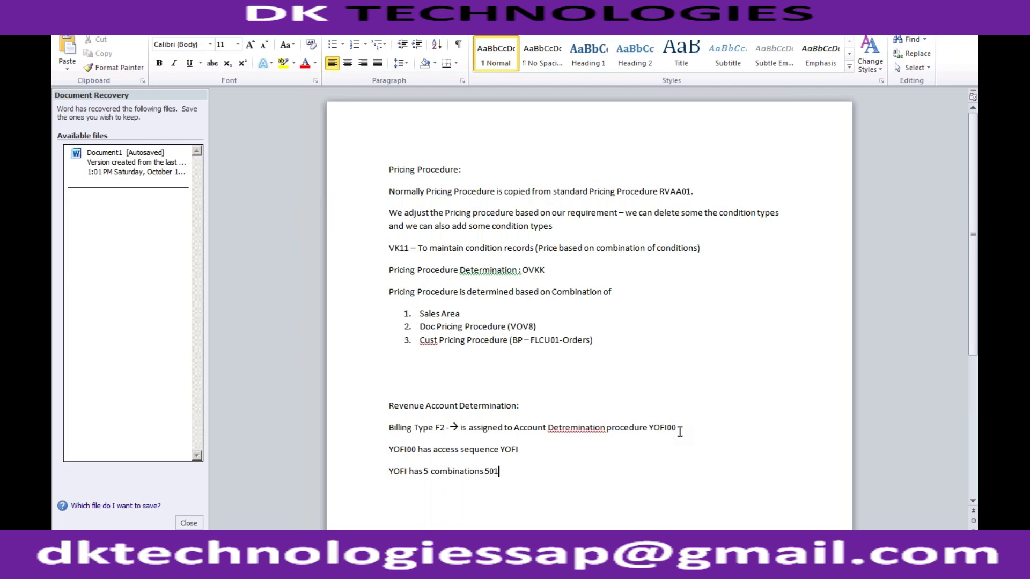
text(,502,503)
text(,504,)
text(505 )
Add the line "In VKOA, we will be able to see all above combinations" to the notes.
text(In VKOA)
text(, we )
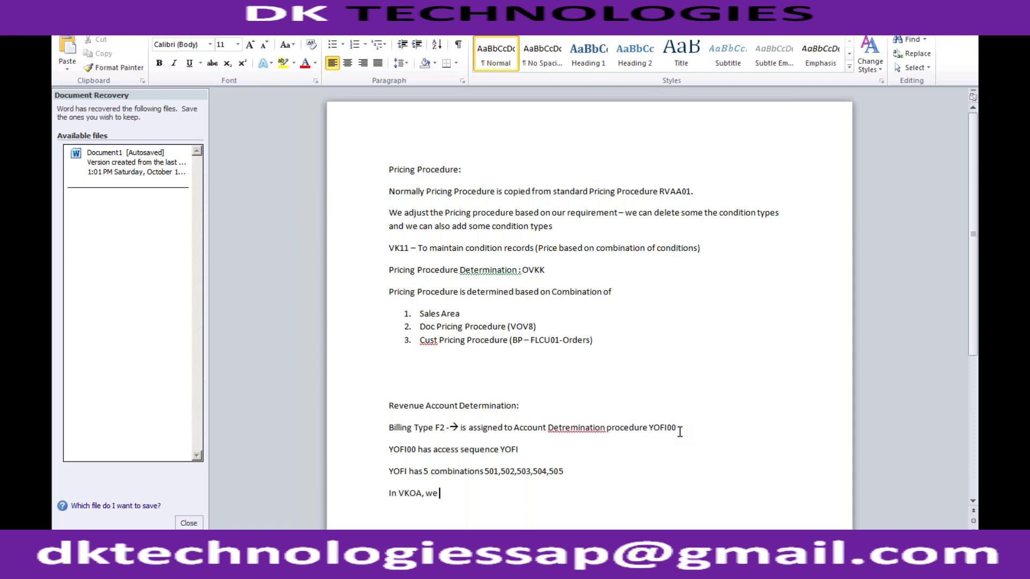
text(will be able to see all ab)
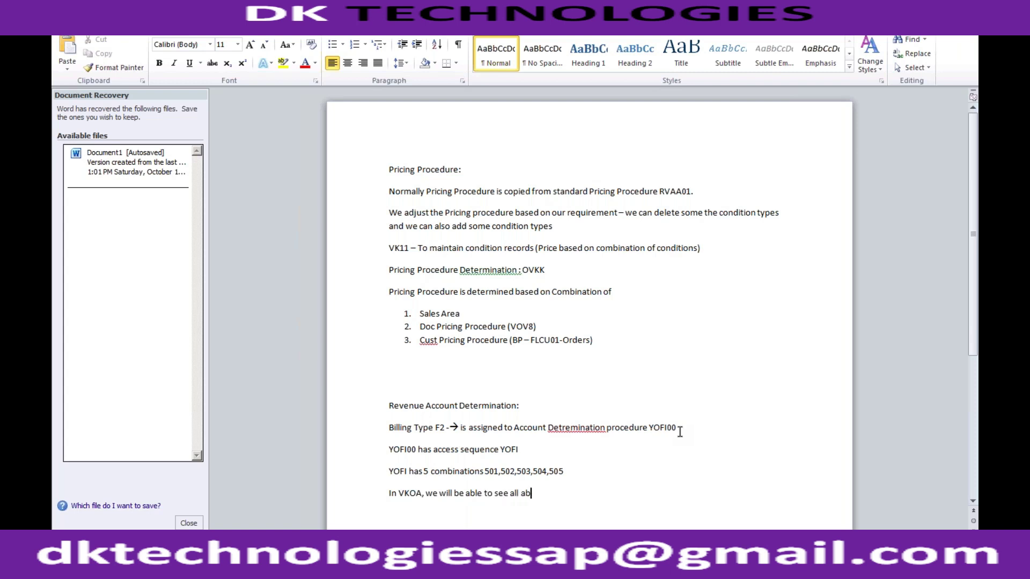
text(ove combinations)
Start a new line in the notes with "From VKOA, based on Application V,".
key(Return)
text(From VKOA, based on)
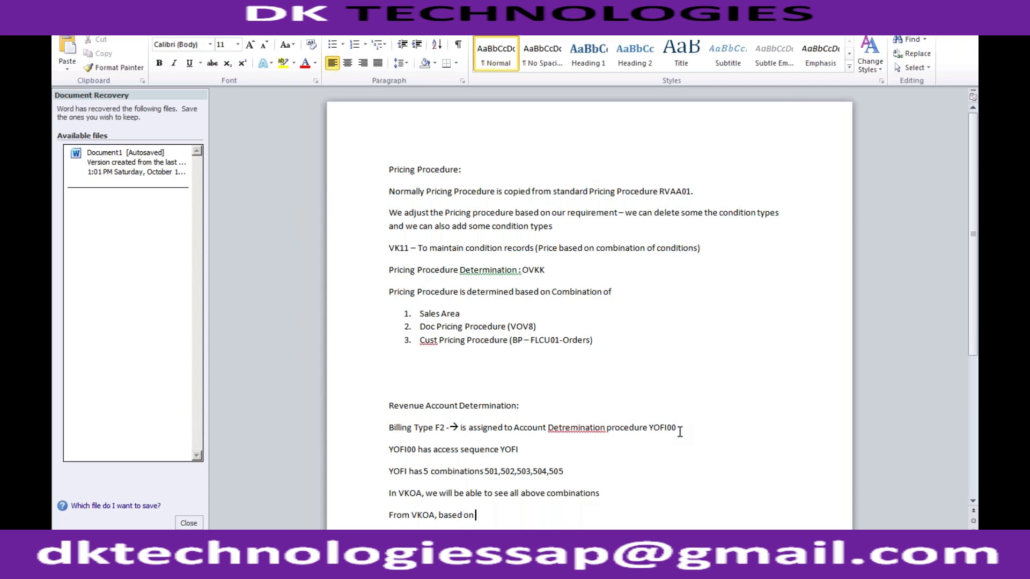
text( Application V,)
Switch to the SAP account assignment overview and check its application and condition type columns.
click(236, 569)
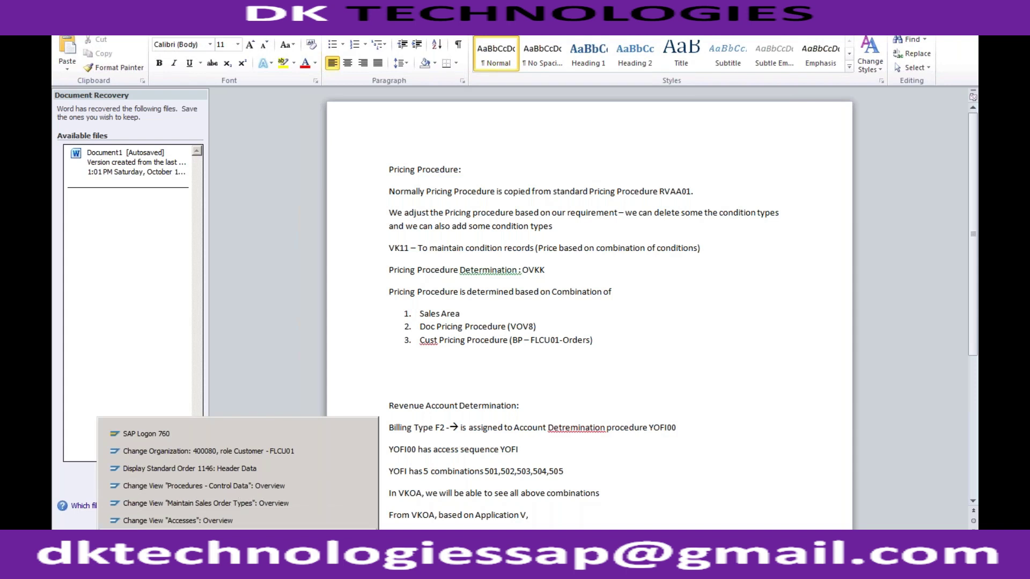
click(222, 517)
click(97, 157)
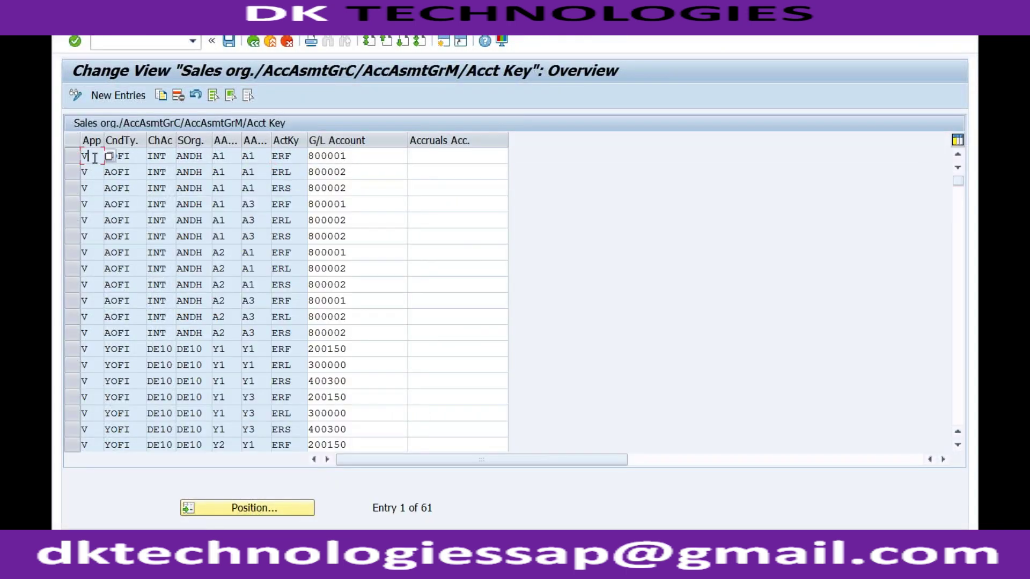
click(134, 157)
In Word, complete the line with "Condition Type YOFI, COA RECH, Sales Org, Customer Account Assignment, Material Account Assignment, Account Key -- Revenue GL".
key(alt+Tab)
text(C)
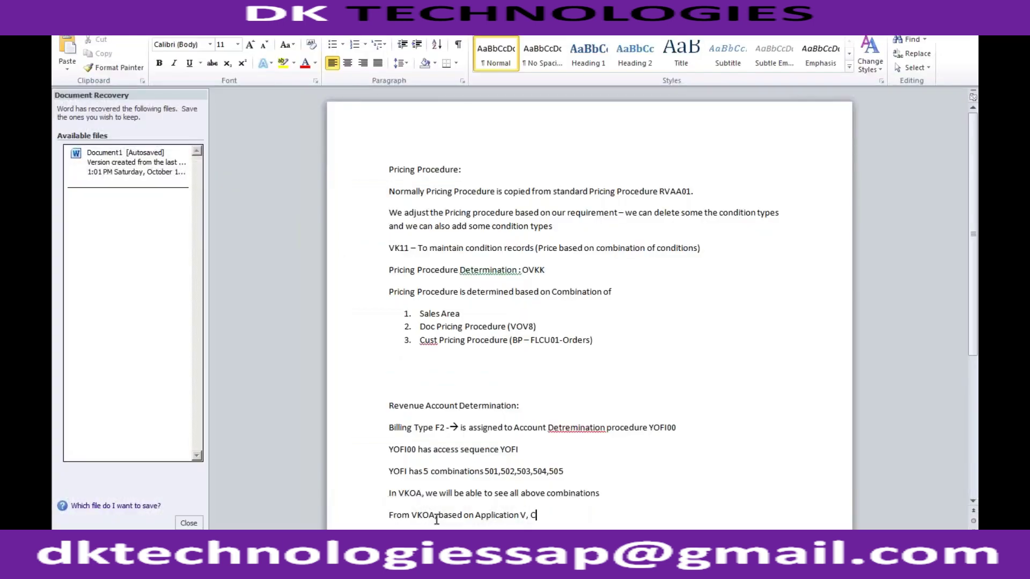
text(ondition Type YOFI, COA RECH, )
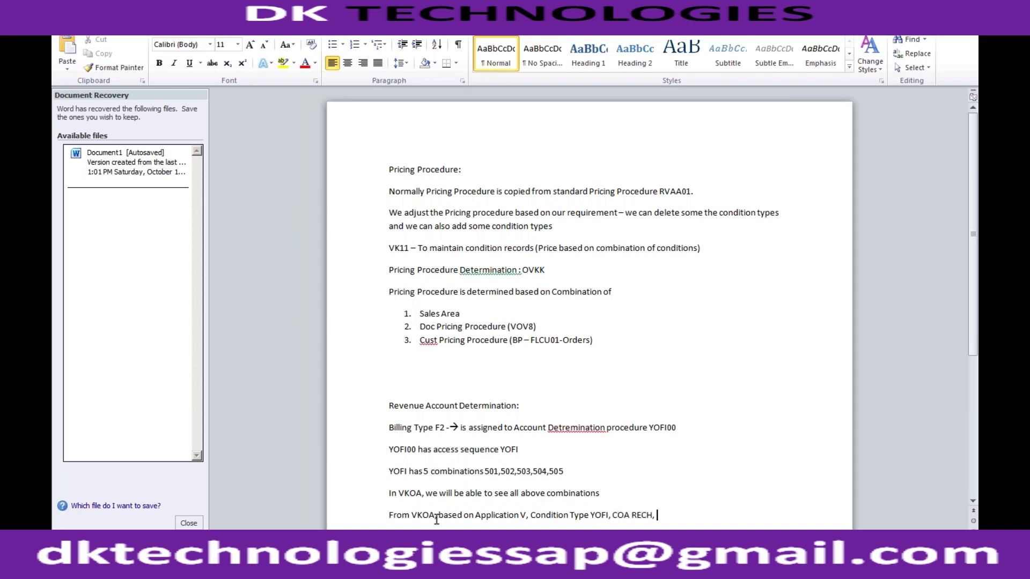
text(Sales A)
key(BackSpace)
text(Org, Customer Account Assign)
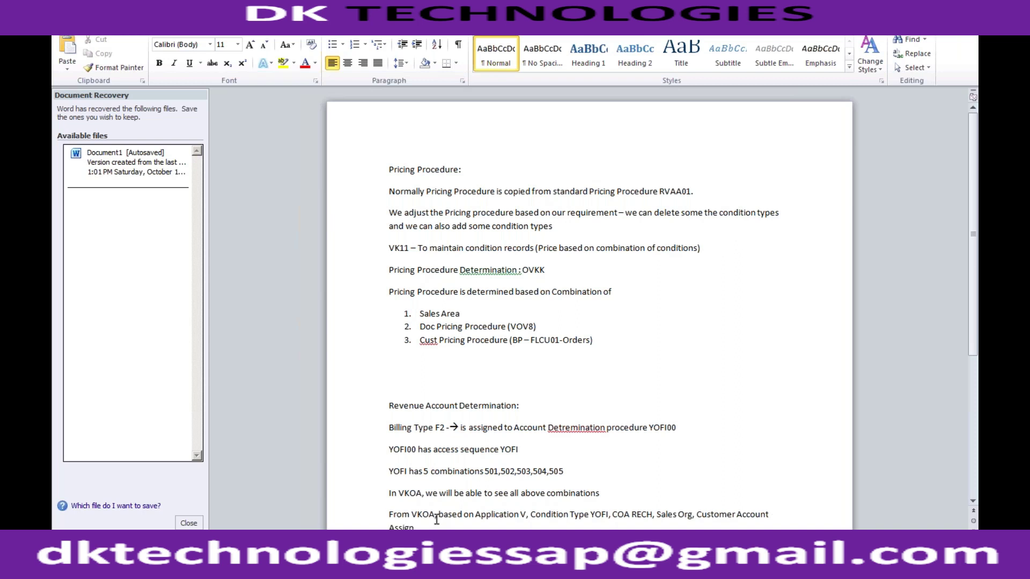
text(ment, Material Account Assignment, Accou)
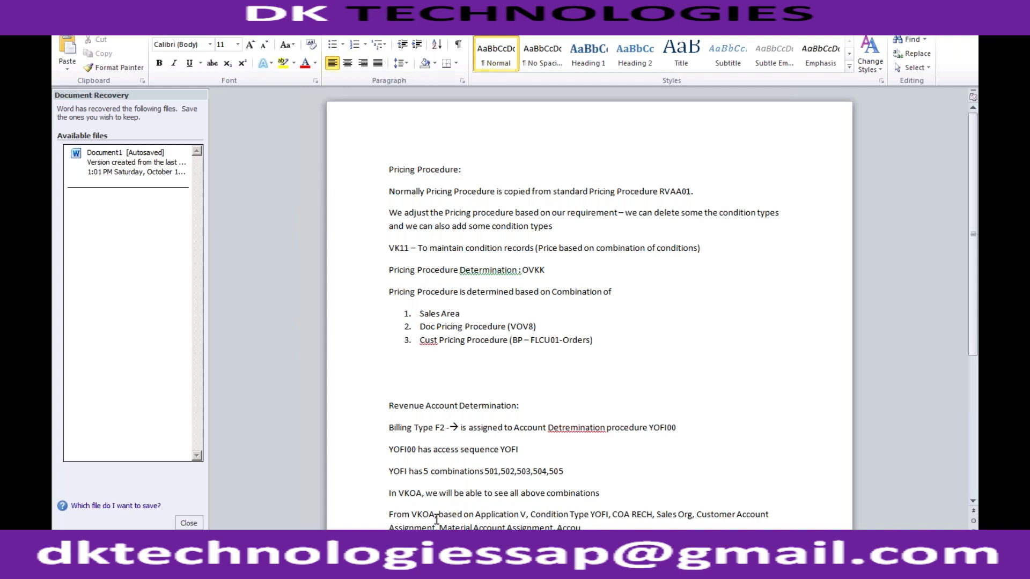
text(nt Key)
text( --)
text( Revenue)
text( GL)
Switch to the SAP account assignment overview and position the list at application V, condition type YOFI and chart of accounts RECH.
mouse_move(239, 568)
click(239, 539)
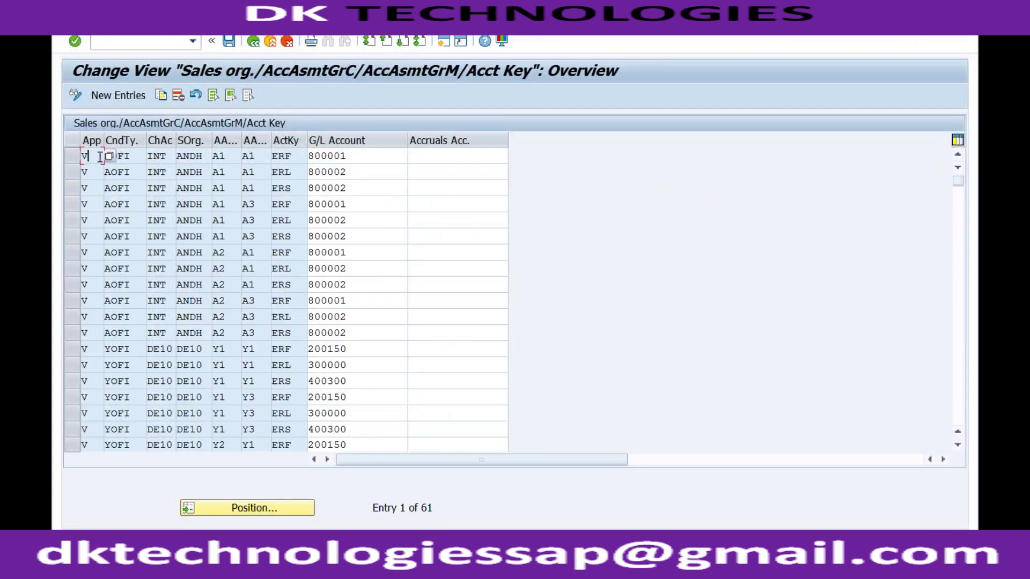
click(167, 156)
click(246, 508)
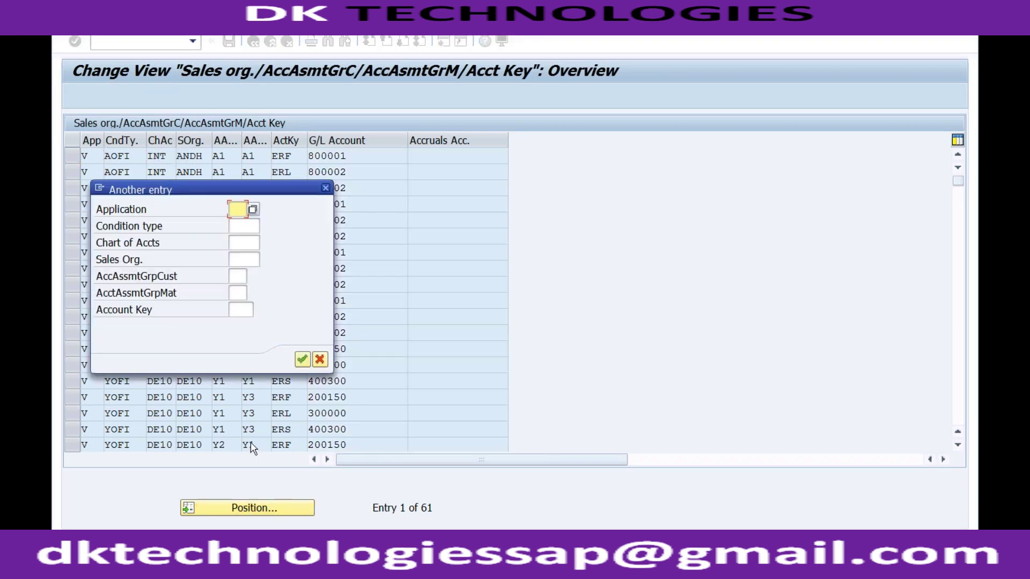
text(V)
key(Tab)
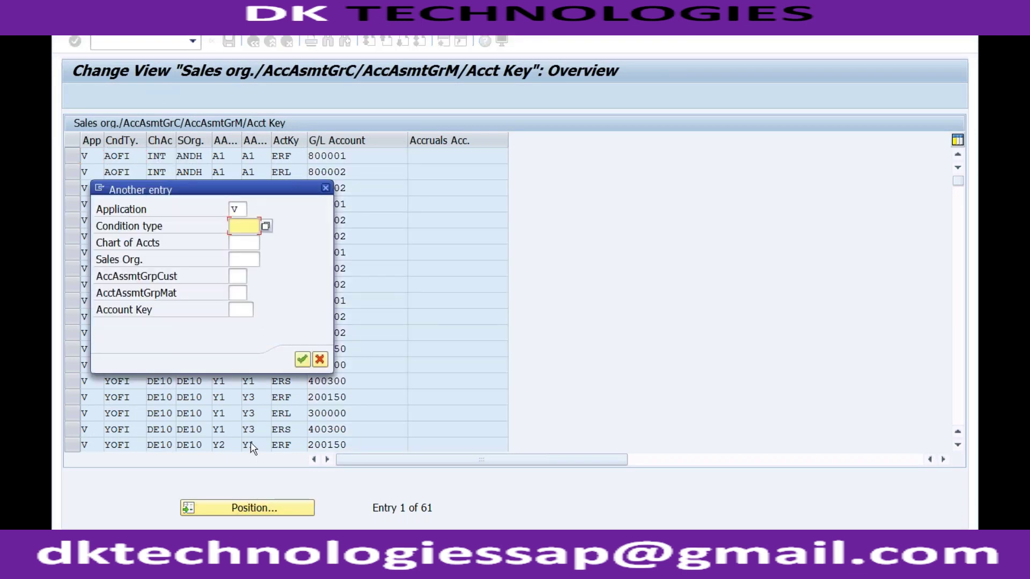
text(YOFI)
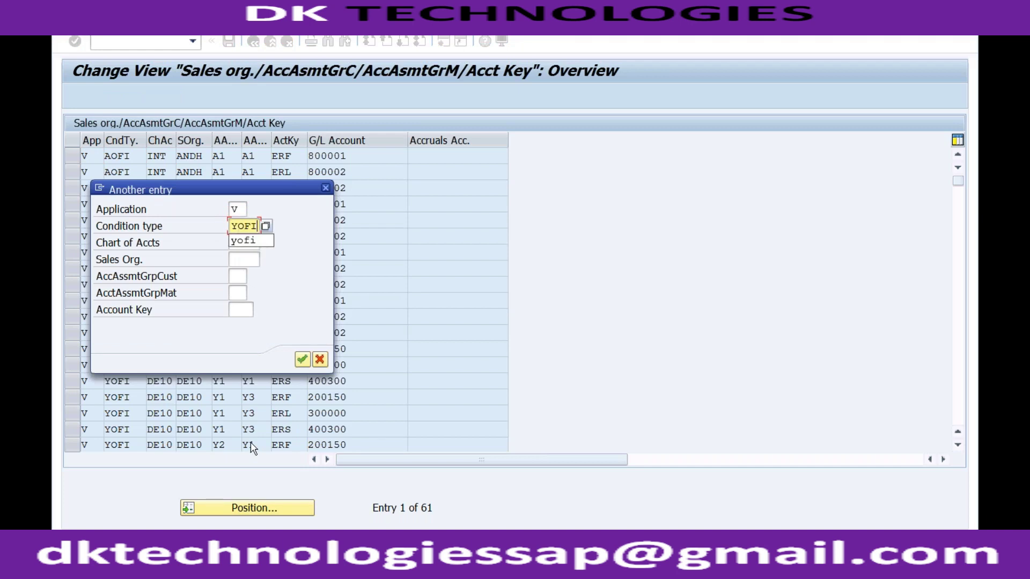
key(Tab)
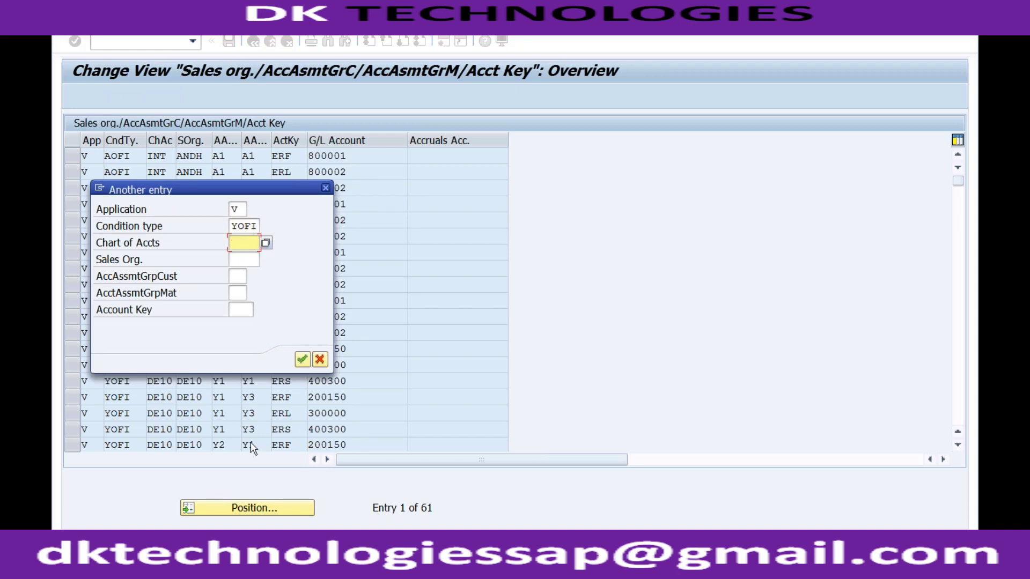
text(RECH)
key(Return)
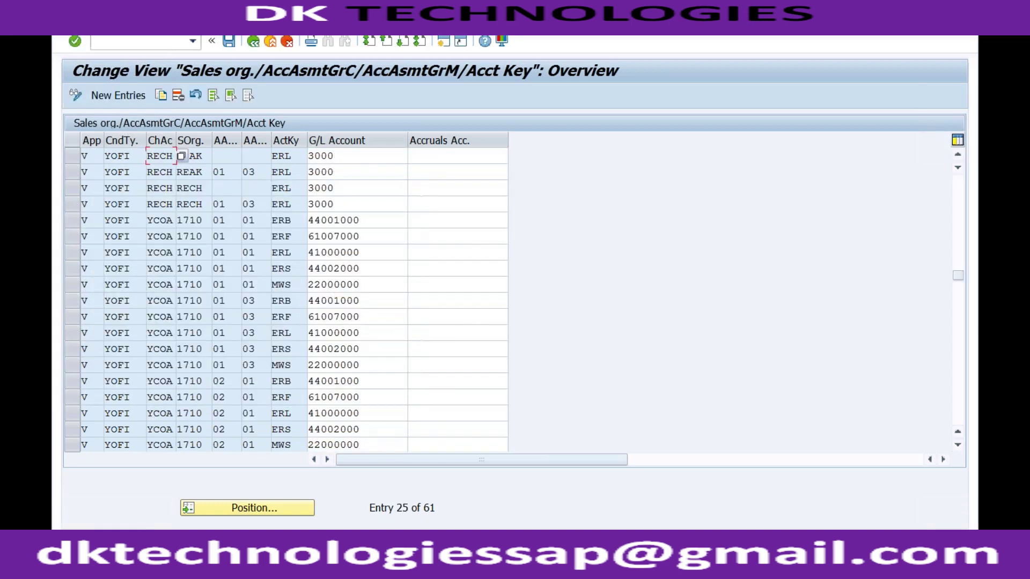
Examine the sales organization RECH entry with blank account assignment groups, from its condition type through its account key to its G/L account.
click(231, 157)
click(74, 189)
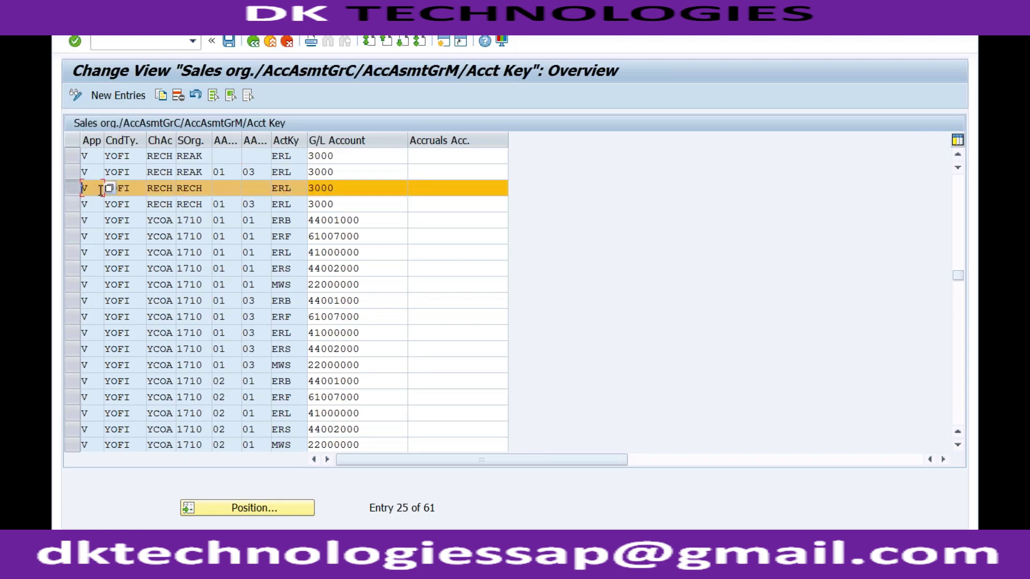
click(124, 189)
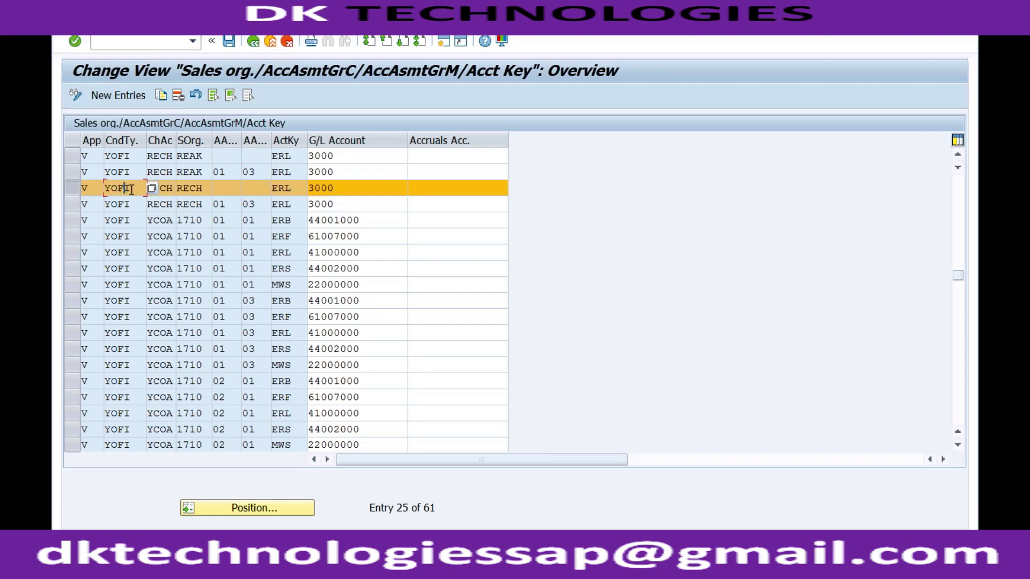
click(201, 188)
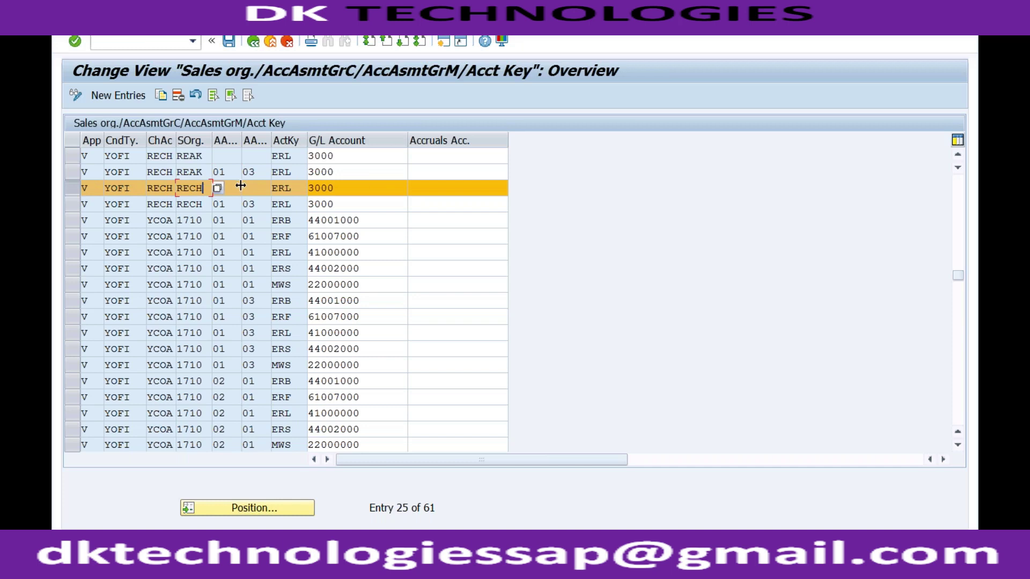
click(218, 188)
click(261, 186)
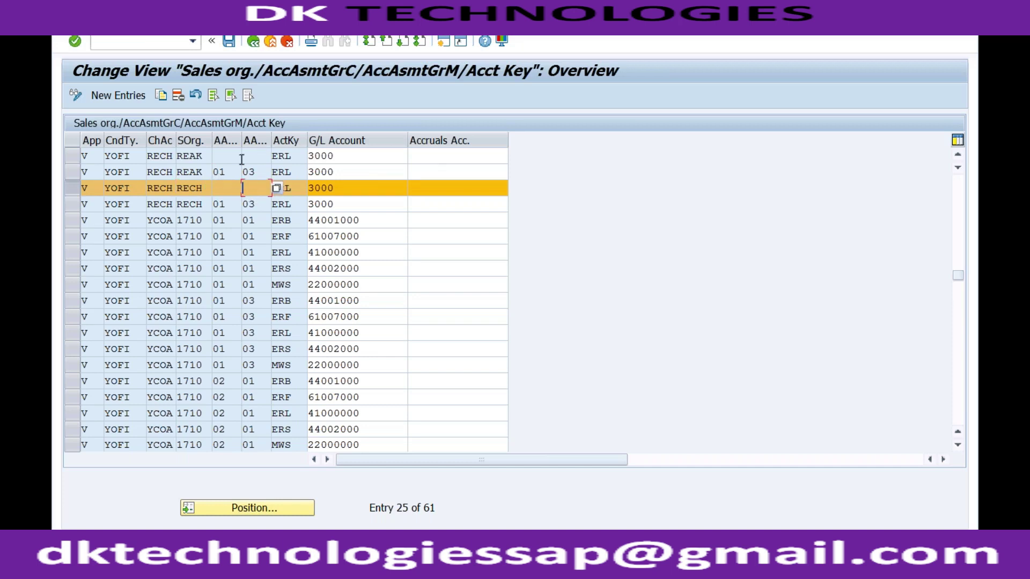
click(294, 188)
click(349, 188)
double_click(317, 187)
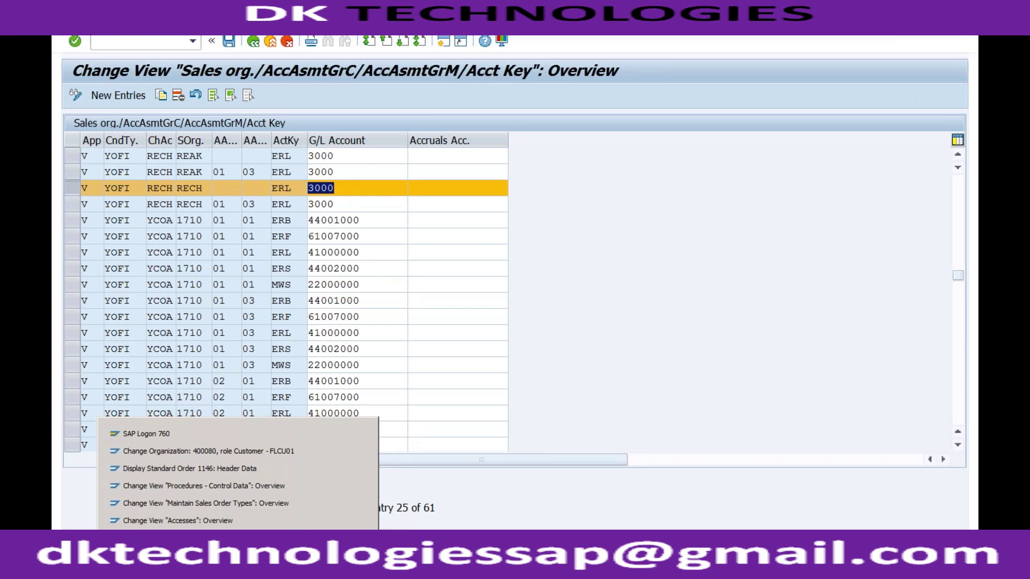
Switch to the Accesses session and start transaction VF01 there for creating a billing document.
click(224, 519)
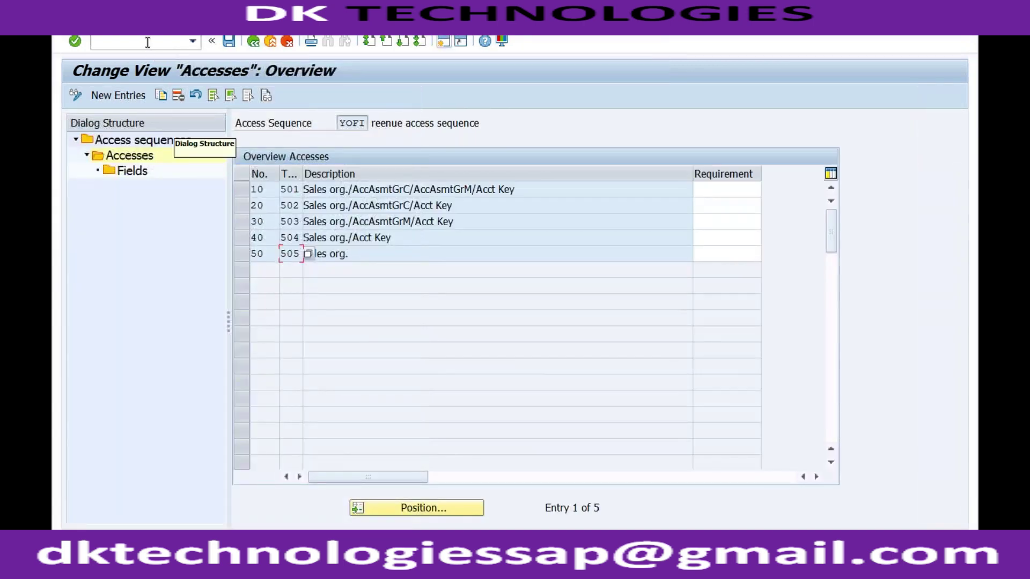
text(/nvf01)
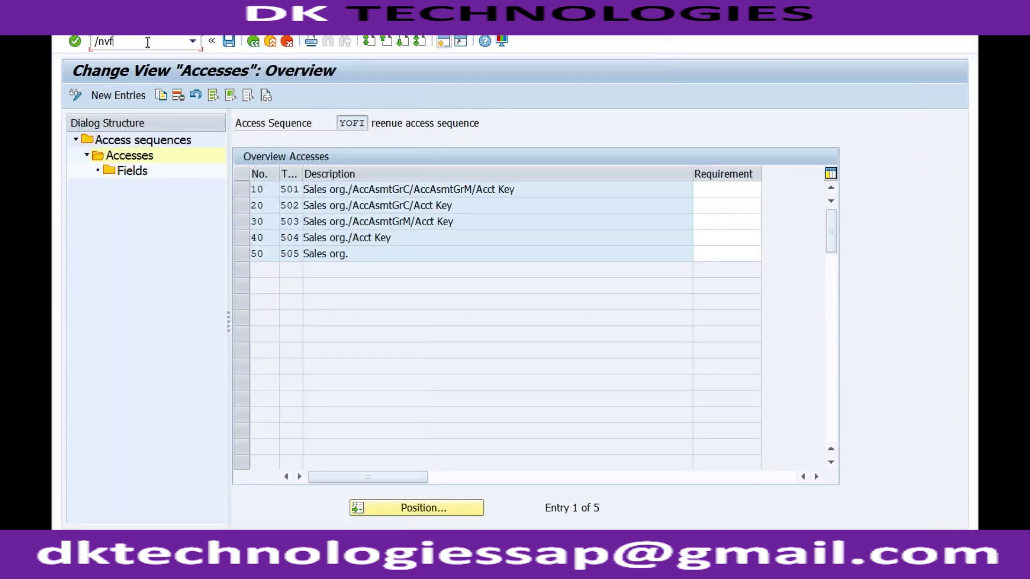
key(Return)
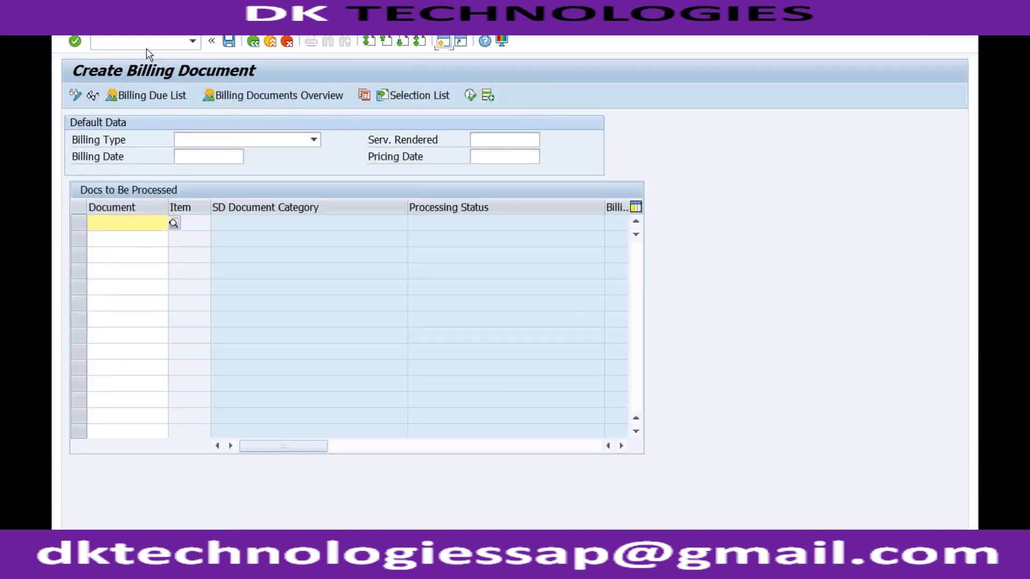
Start transaction VF02 and release the proposed billing document to accounting.
click(147, 47)
text(/nvf02)
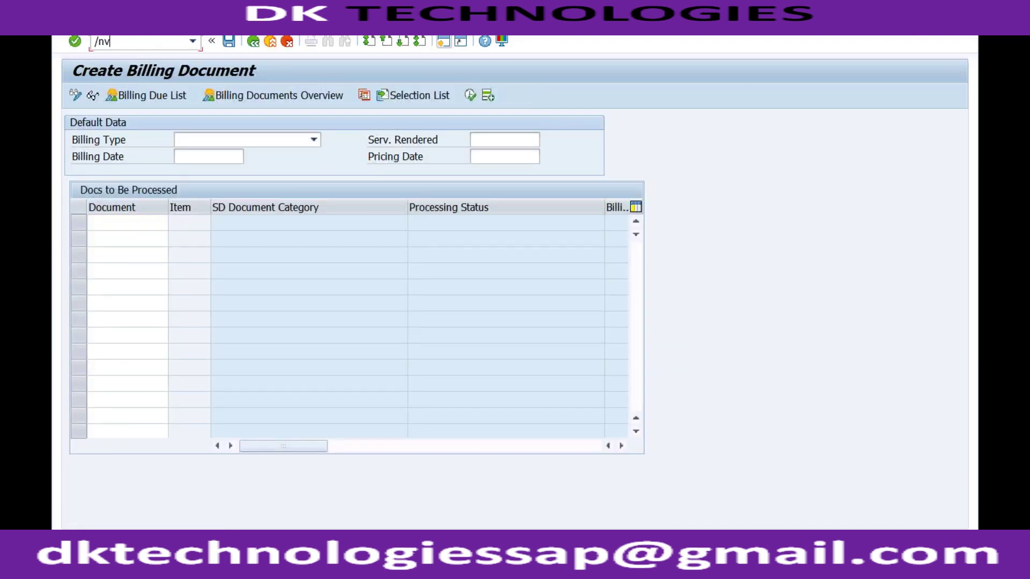
key(Return)
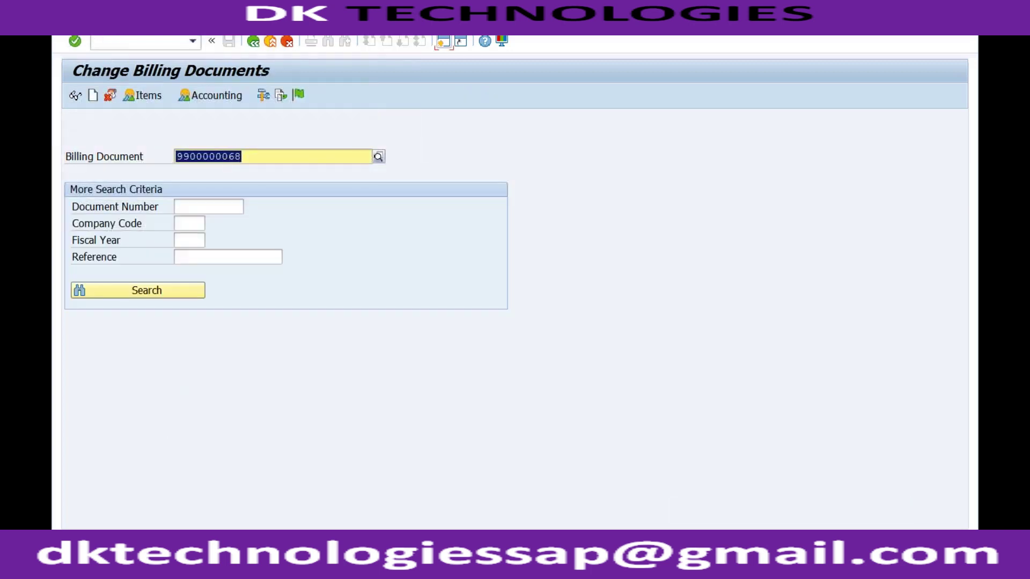
click(298, 96)
Open the revenue accounts analysis of account determination for the billing document.
click(260, 23)
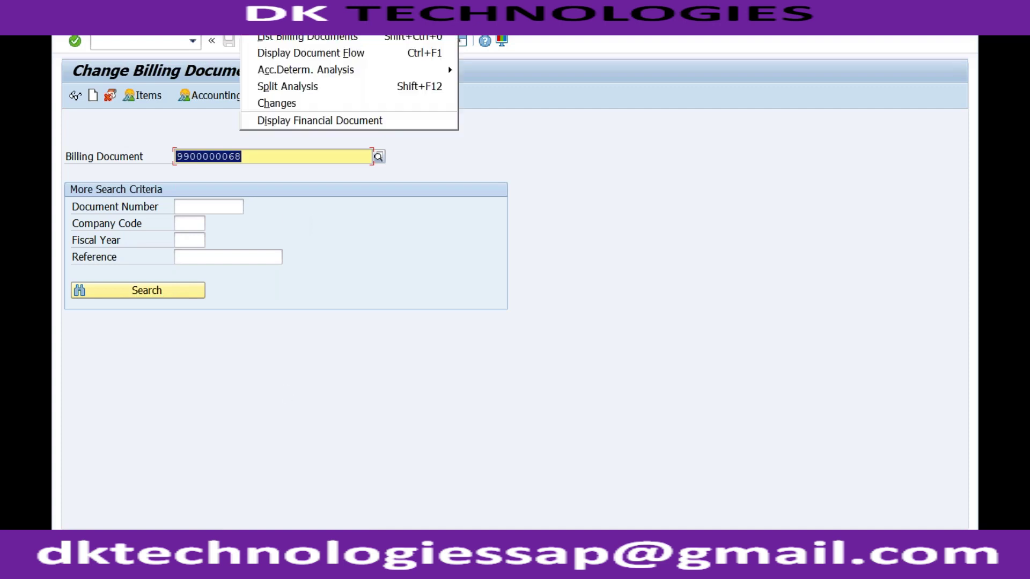
mouse_move(321, 71)
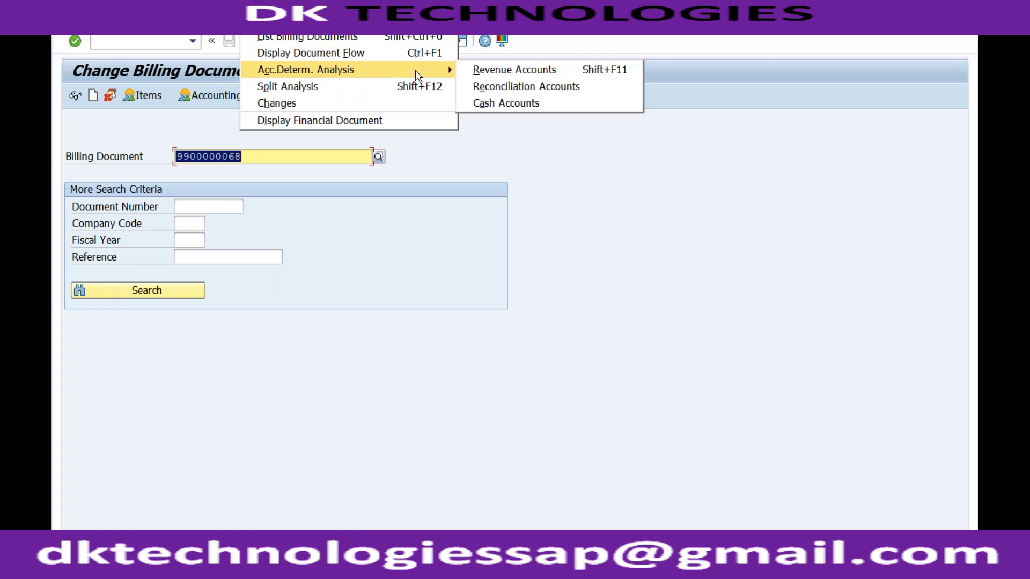
click(474, 73)
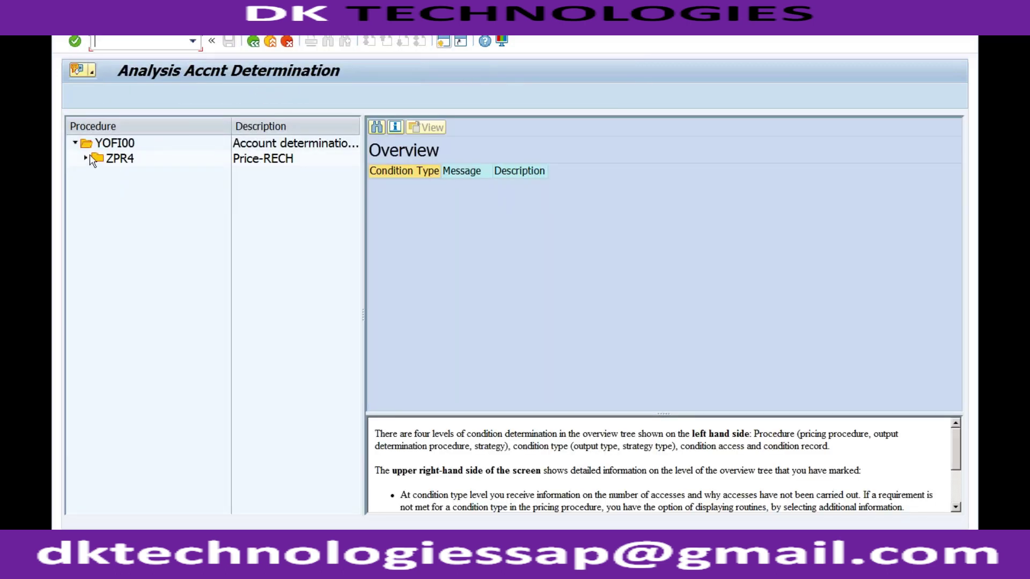
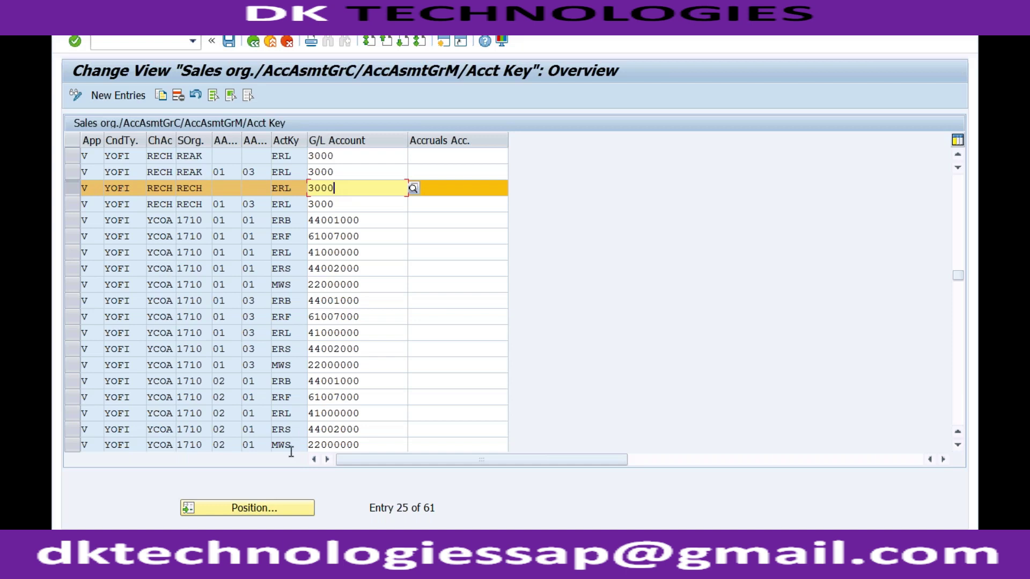
Switch back to the Analysis Accnt Determination session and examine access 050 (YOFI) for the sales organization.
click(242, 569)
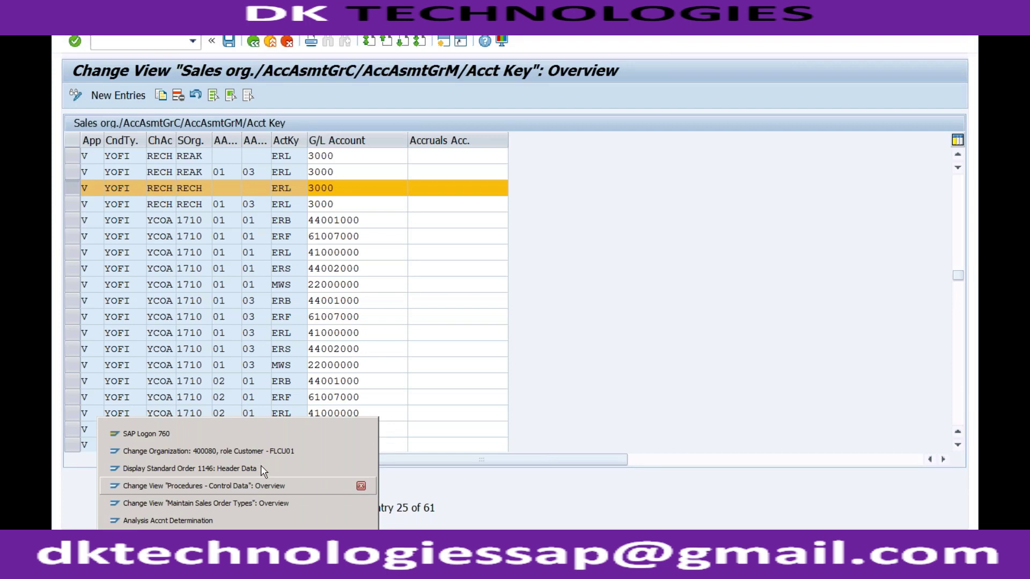
click(240, 521)
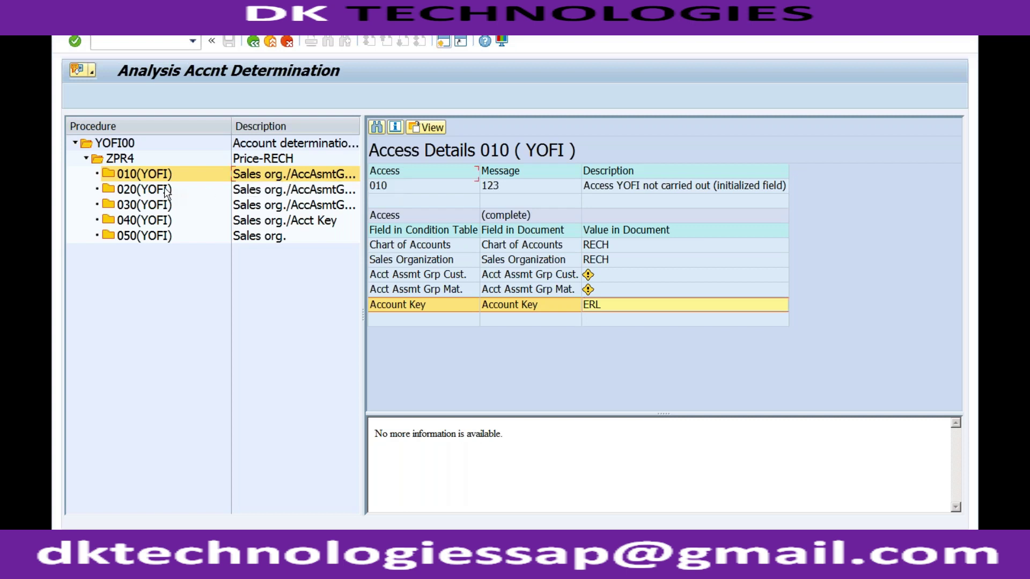
click(161, 237)
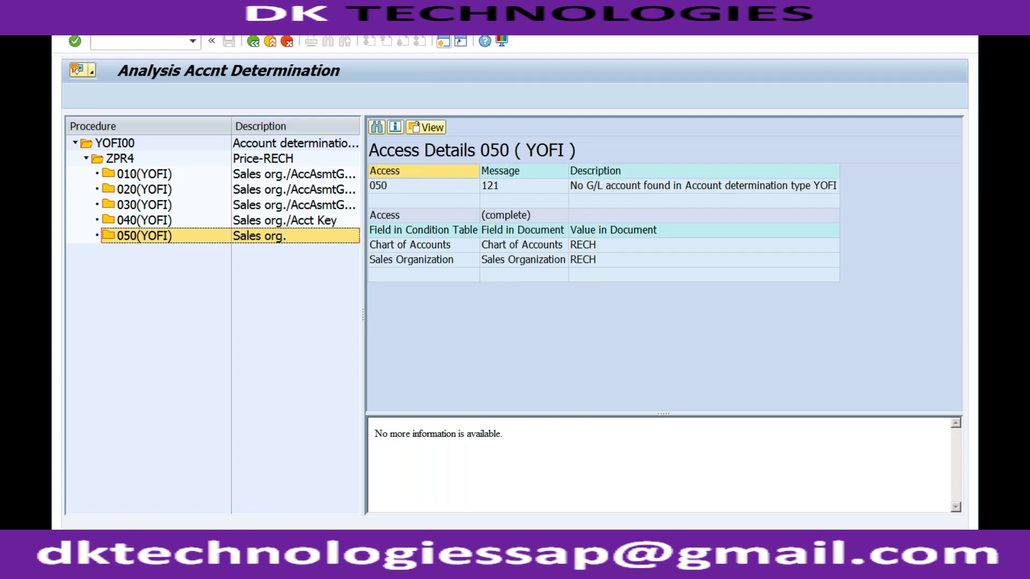
Switch to the G/L account assignment session and open table 505, Sales org., in place of table 501.
click(238, 570)
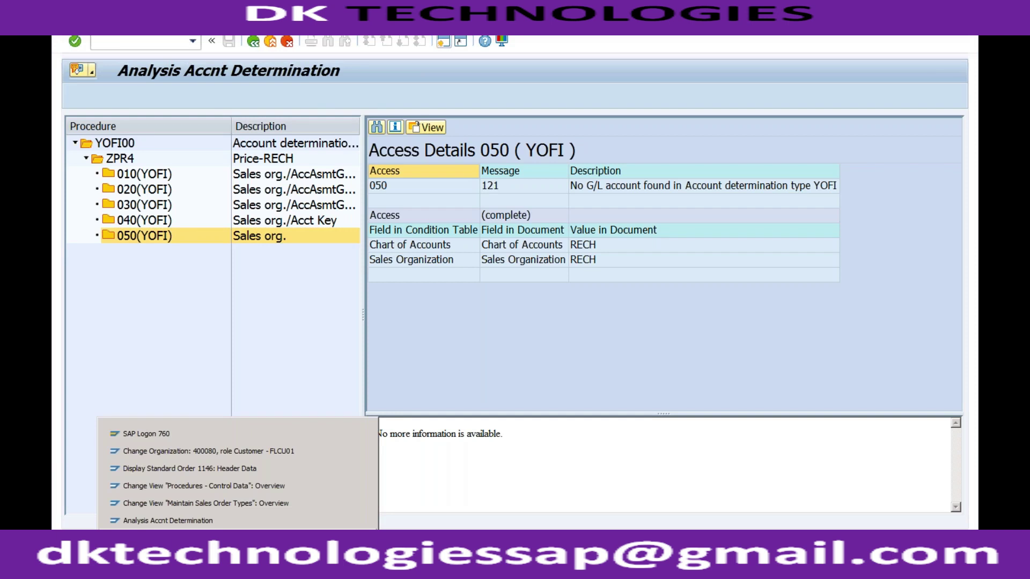
click(234, 536)
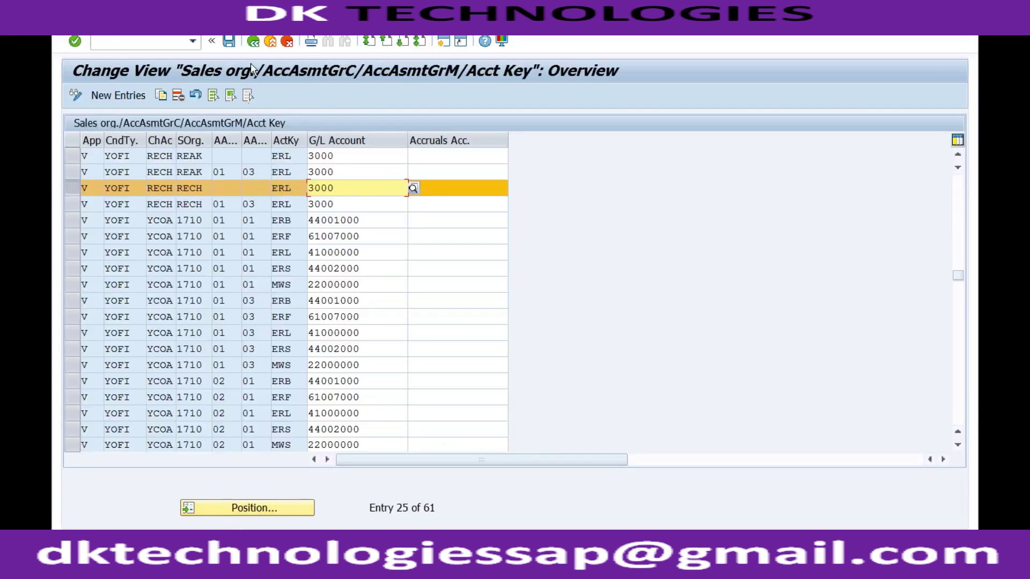
click(253, 44)
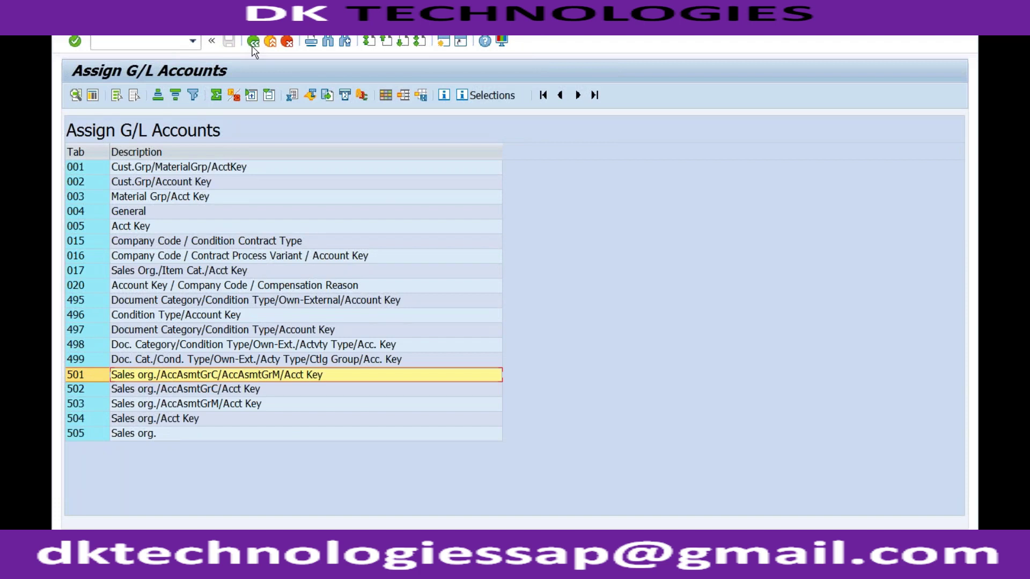
double_click(171, 440)
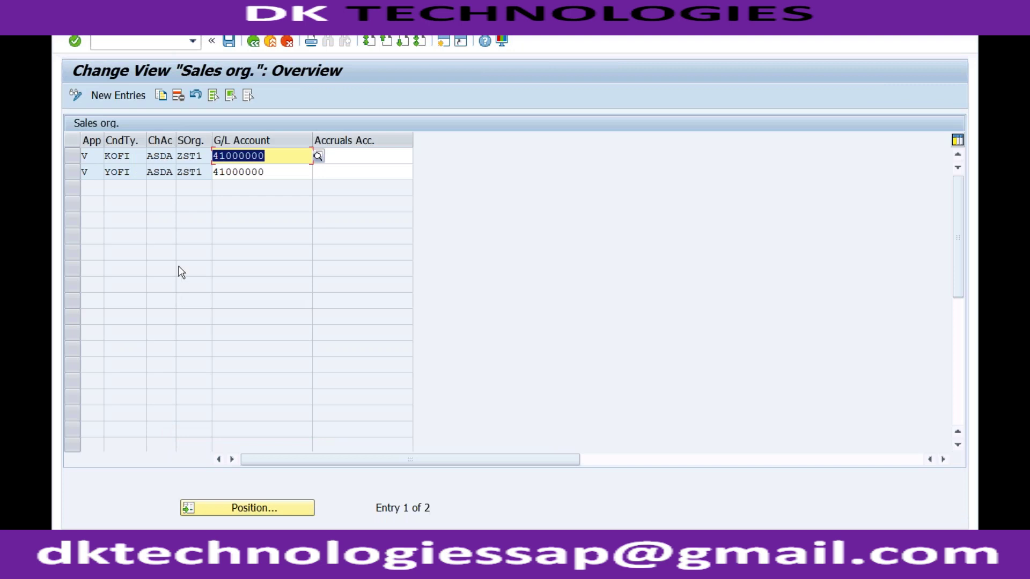
Begin a new Sales org. entry with application V, condition type YOFI, chart of accounts RECH and sales organization RECH.
click(118, 95)
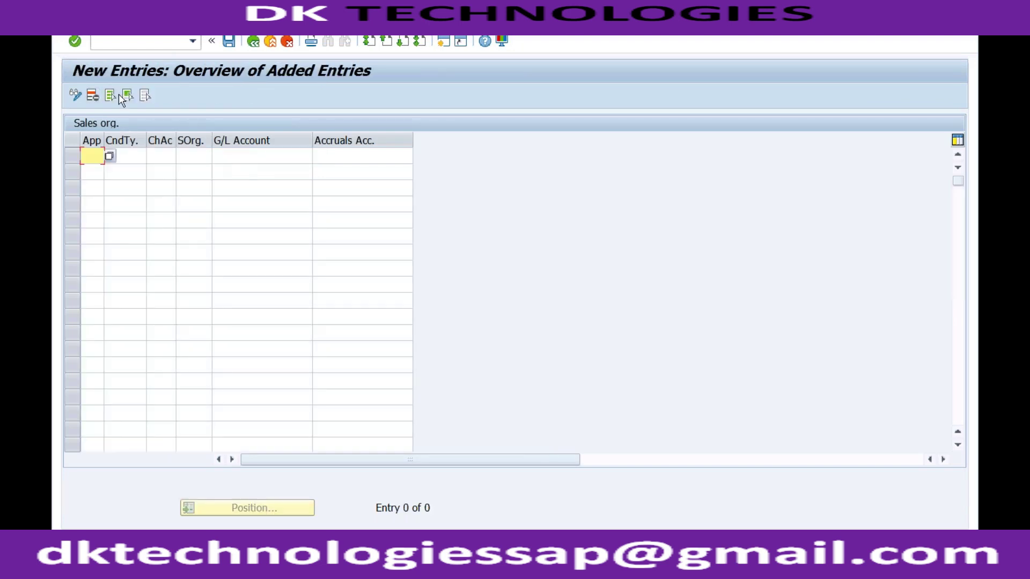
text(v)
key(Tab)
text(YOFI)
key(Tab)
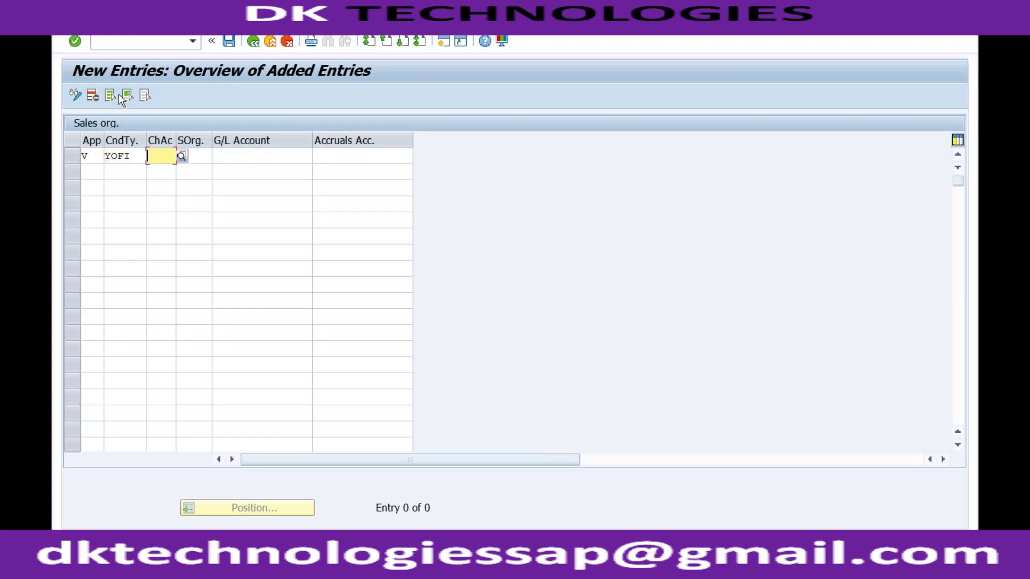
text(RECH)
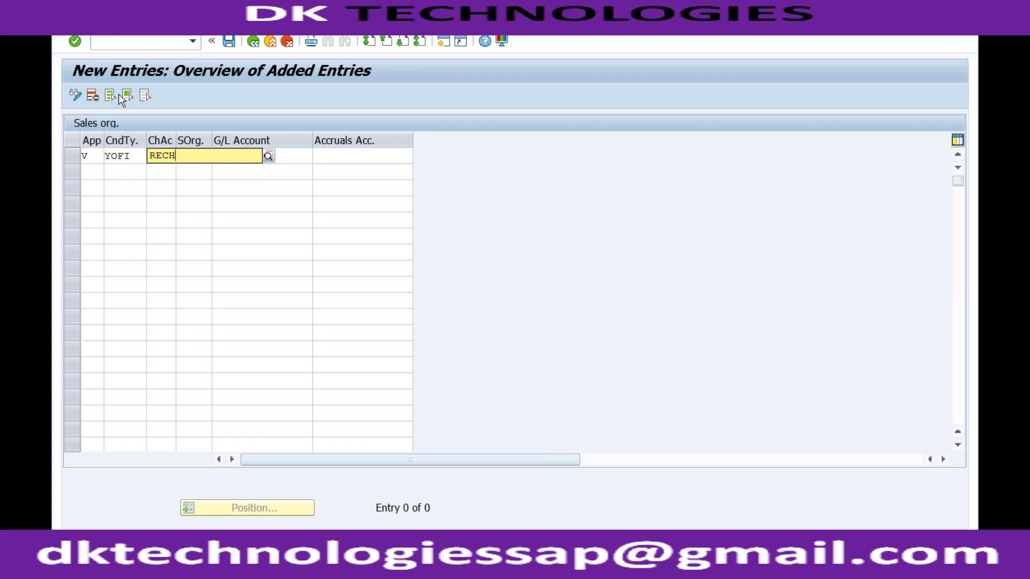
key(Tab)
text(RECH)
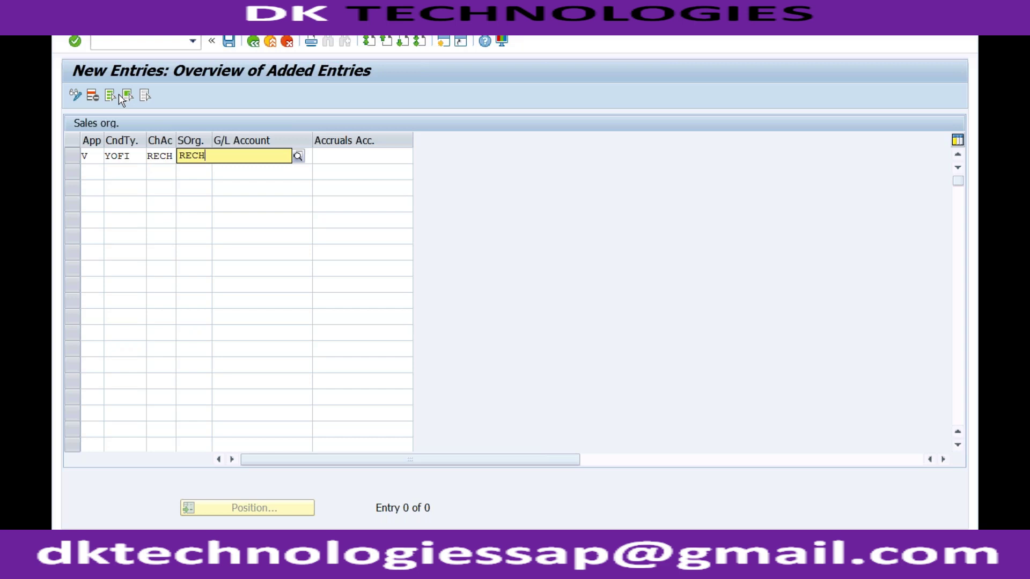
Set both the G/L account and accruals account to 3000 and save the entry under the proposed customizing request.
key(Tab)
text(3000)
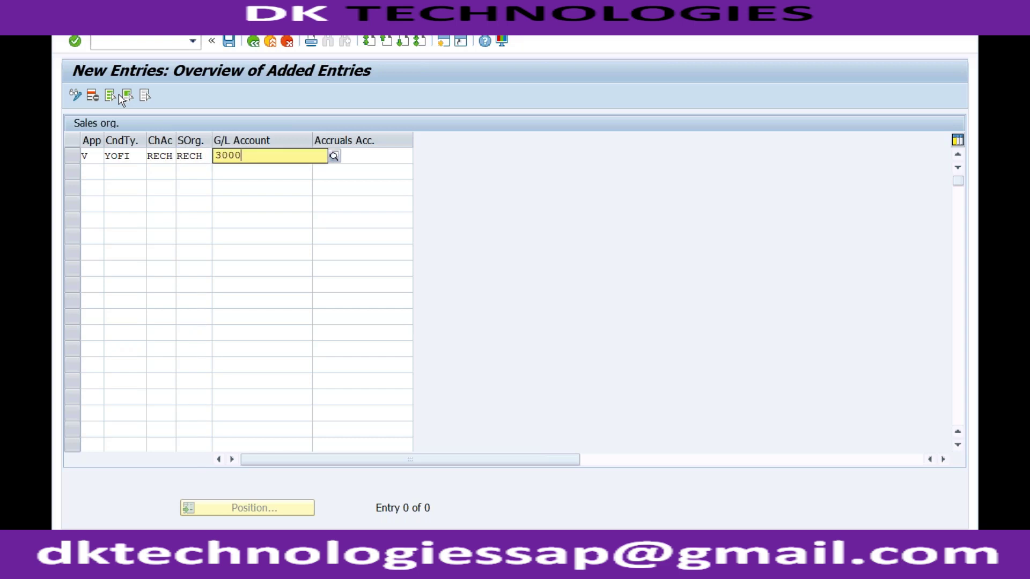
key(Tab)
text(3000)
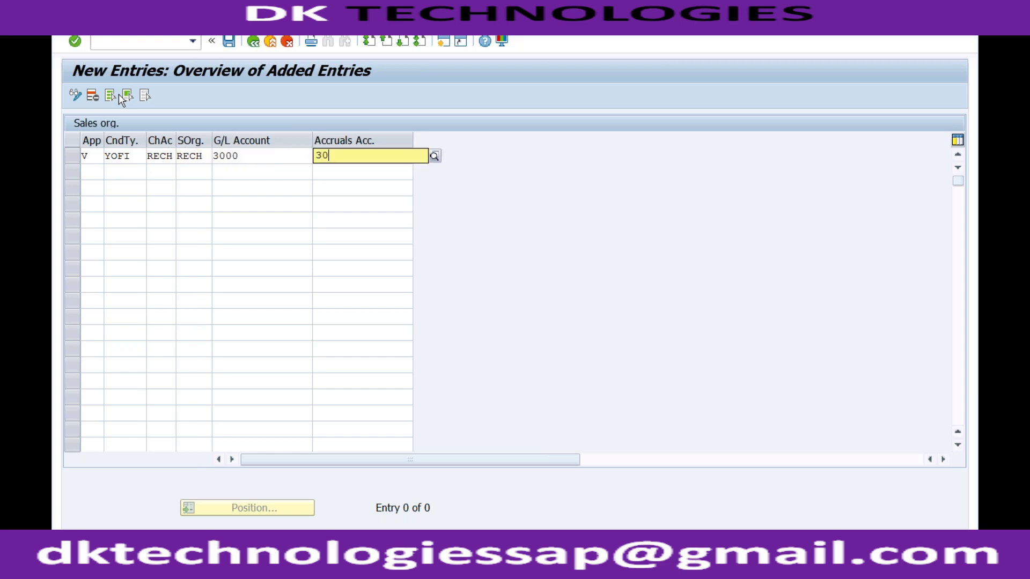
key(Return)
click(228, 41)
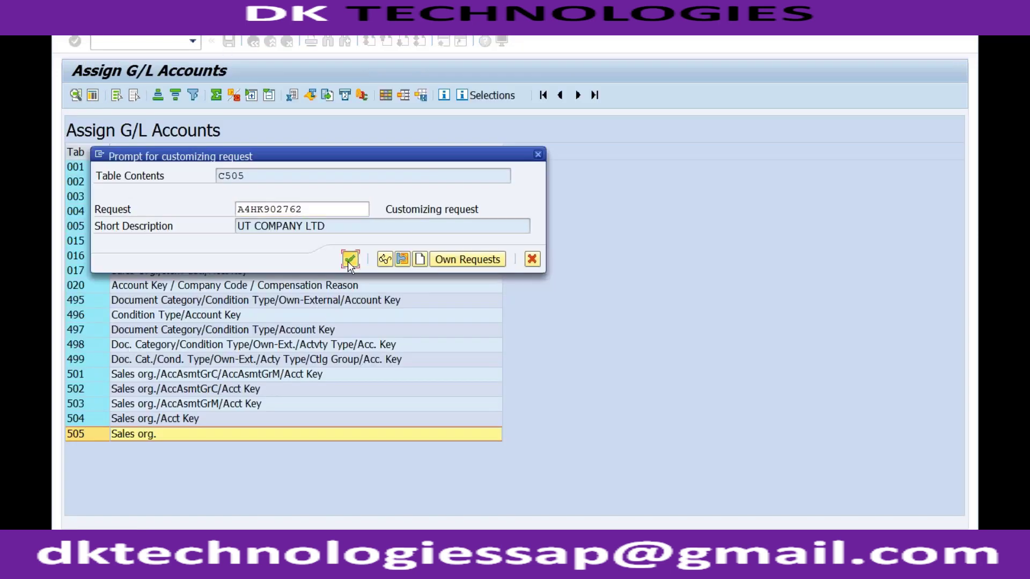
click(349, 260)
Return from the account determination analysis to the invoice and release it to accounting again.
mouse_move(247, 569)
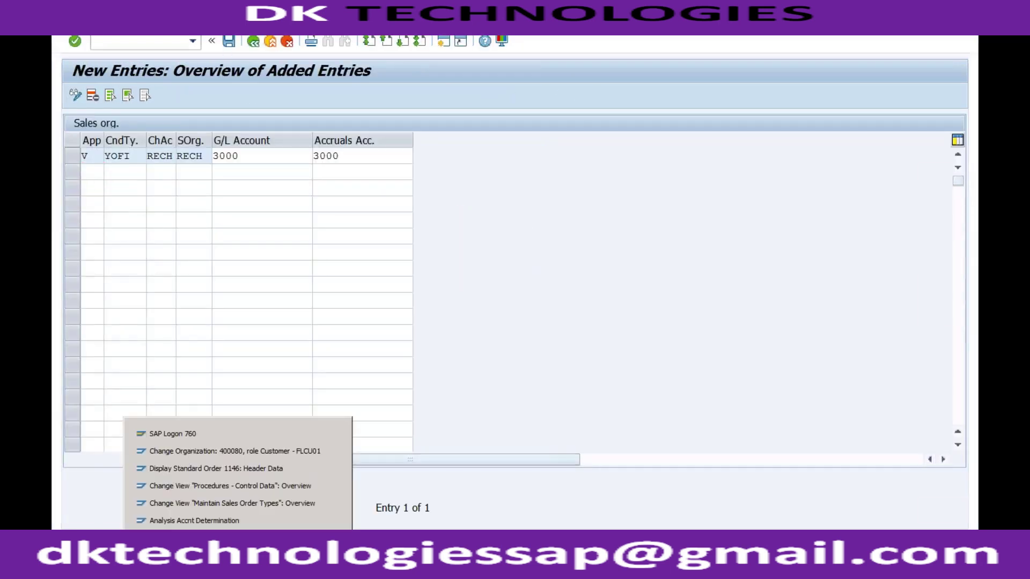
click(220, 521)
click(252, 42)
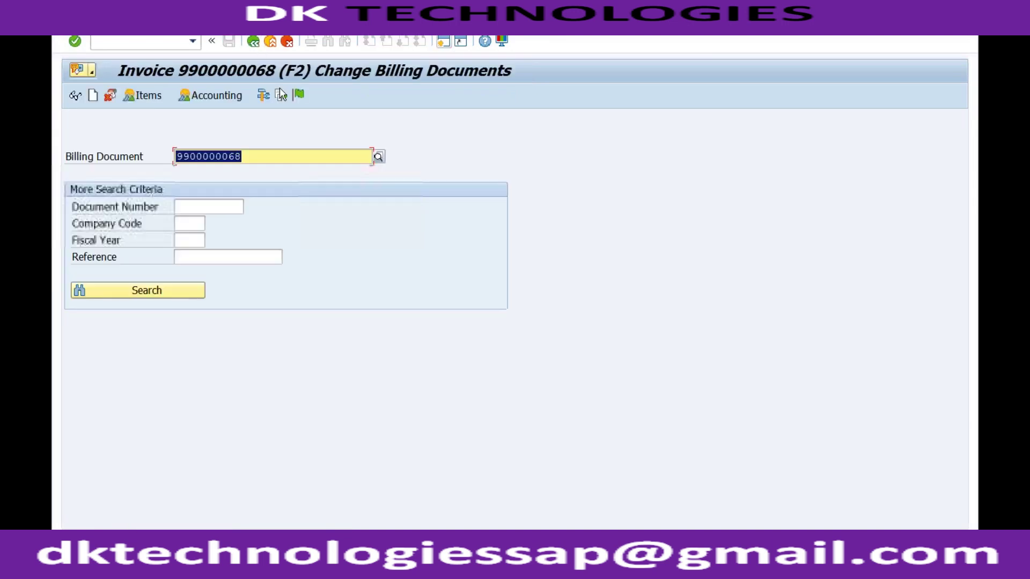
click(299, 95)
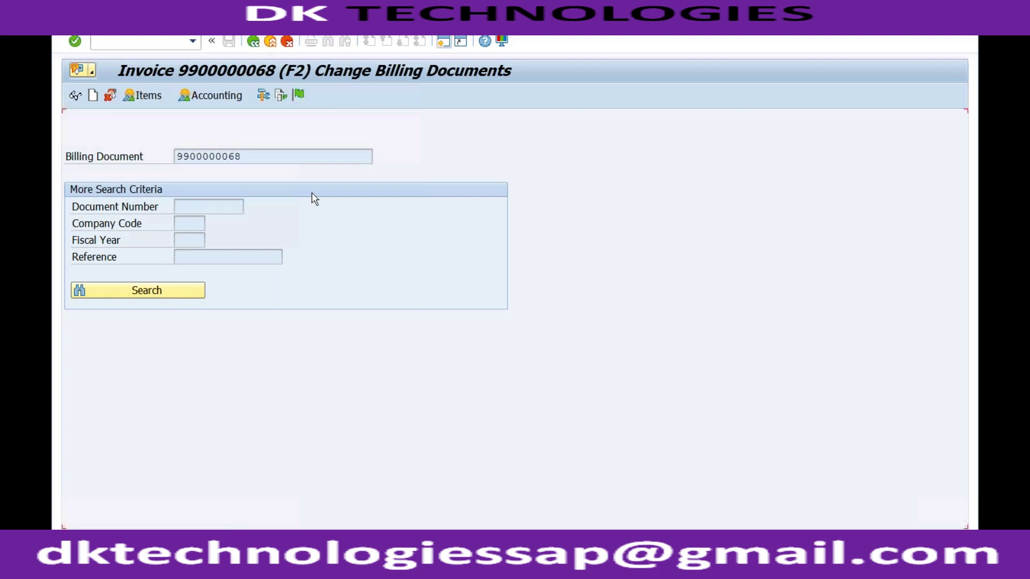
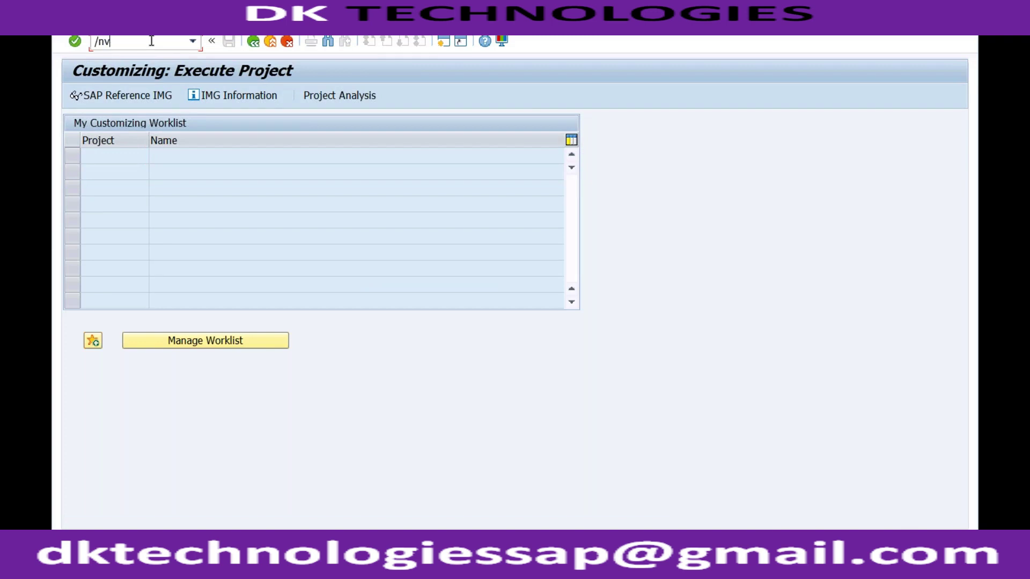
Start transaction BP and begin a new organization with grouping 0001, internal number assignment.
text(bp)
key(Return)
click(199, 93)
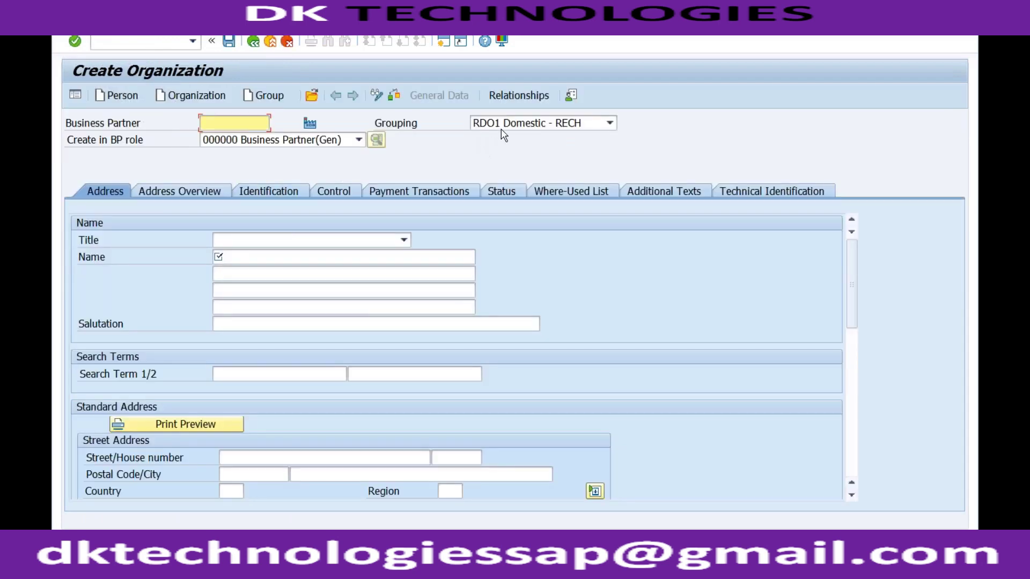
click(500, 128)
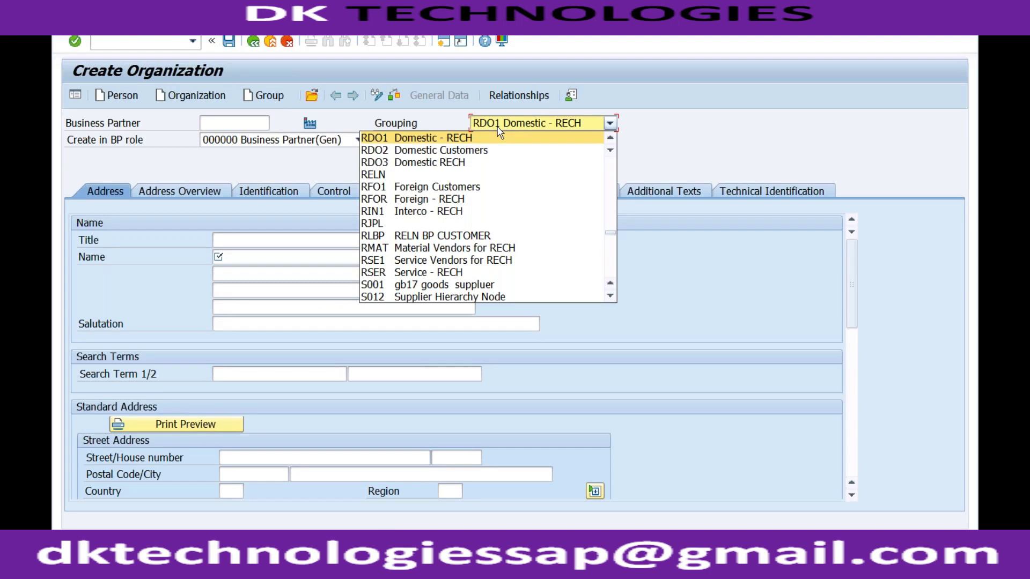
scroll(500, 130, up, 10)
click(472, 138)
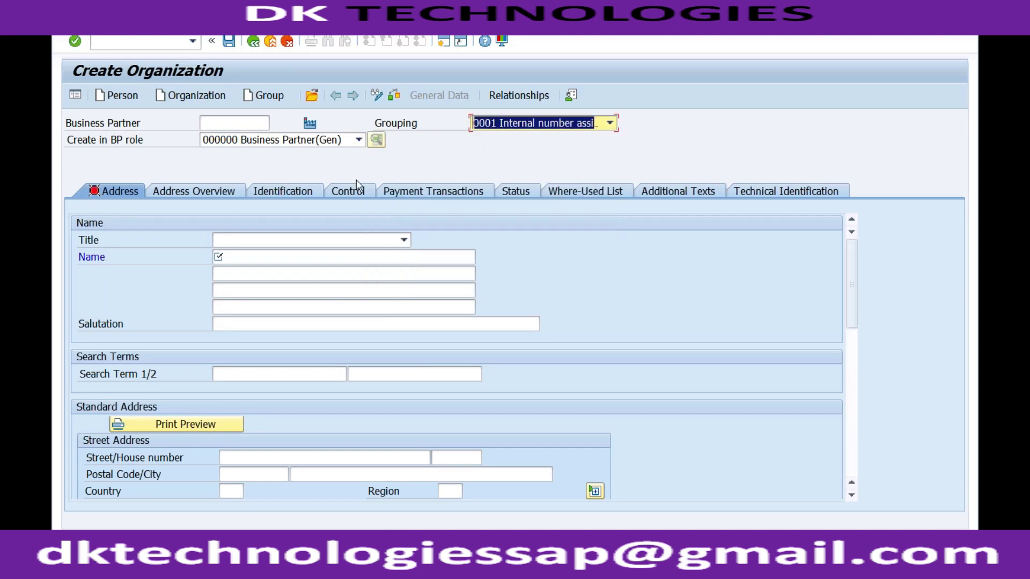
Set the new organization's business partner role to FLCU01, Customer, and confirm the role change.
click(358, 140)
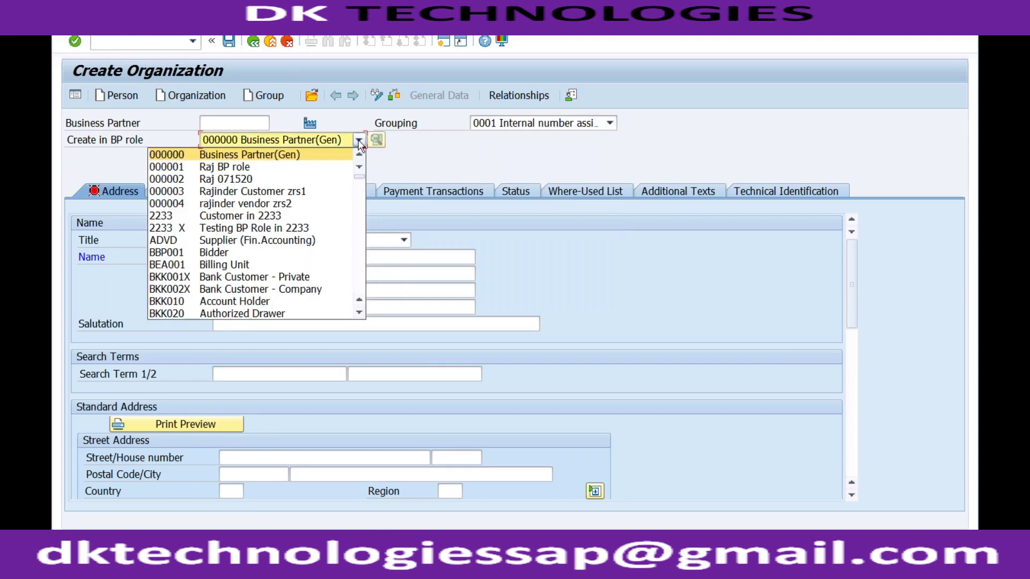
key(f)
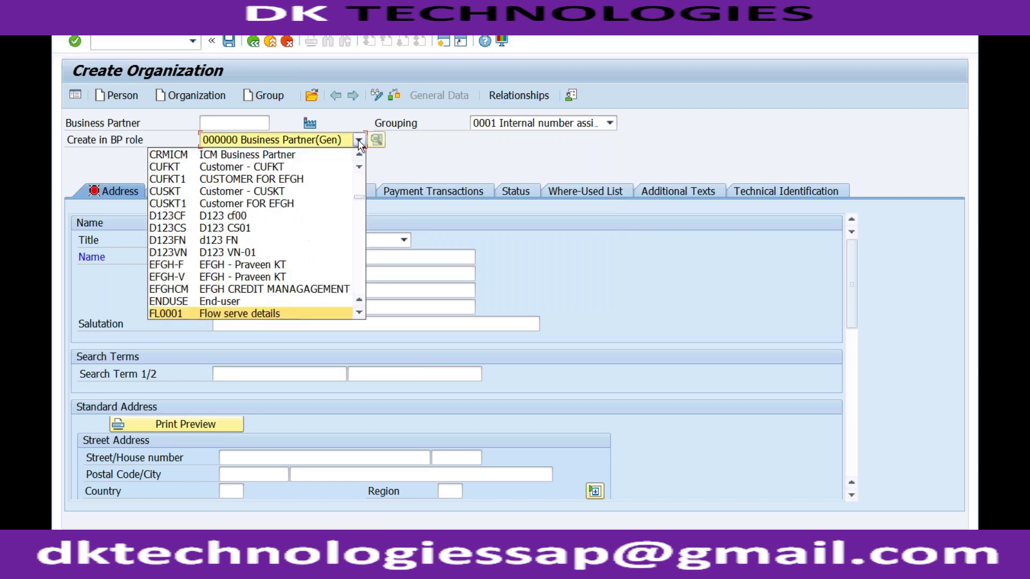
key(l)
key(n)
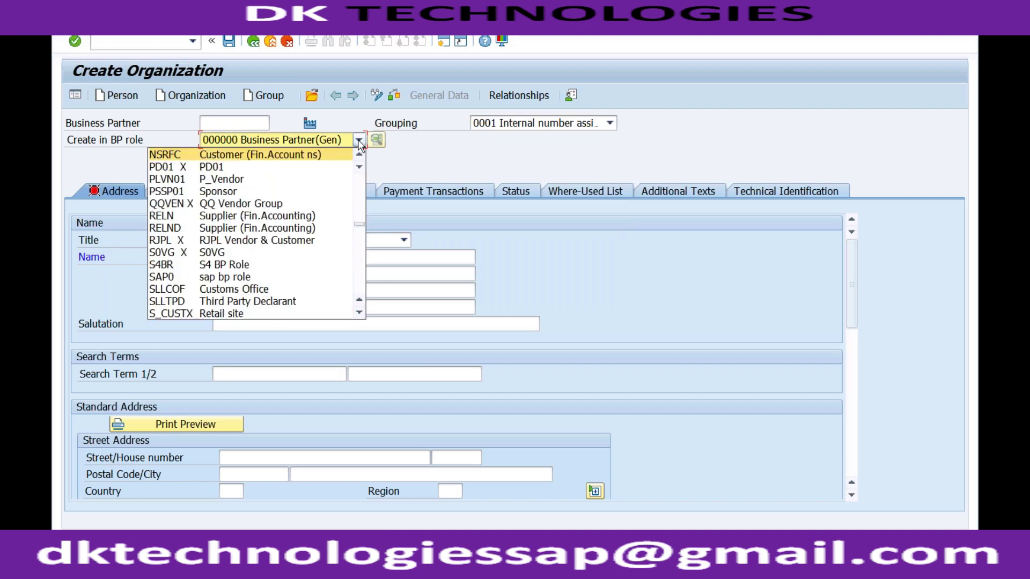
key(0)
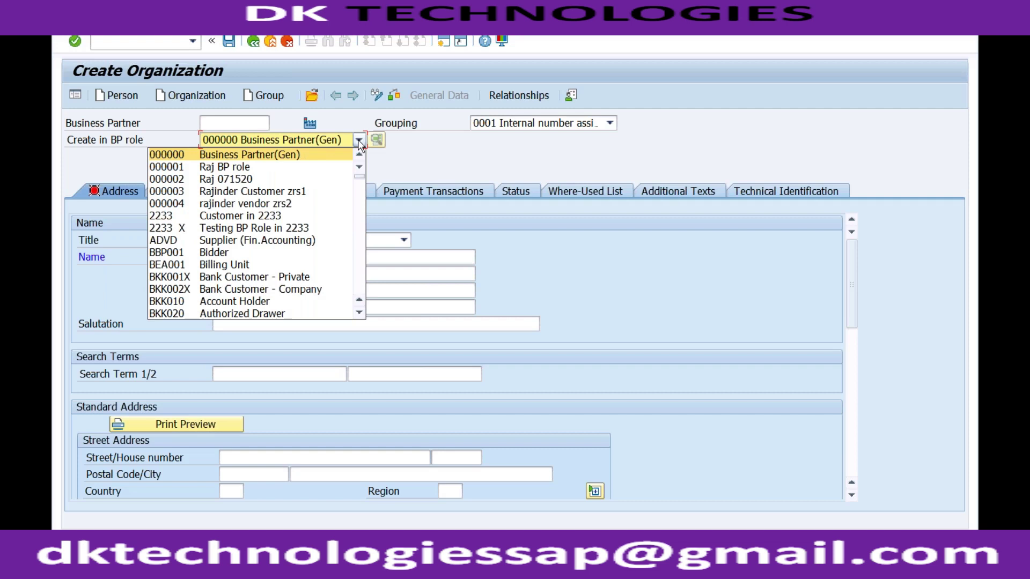
key(f)
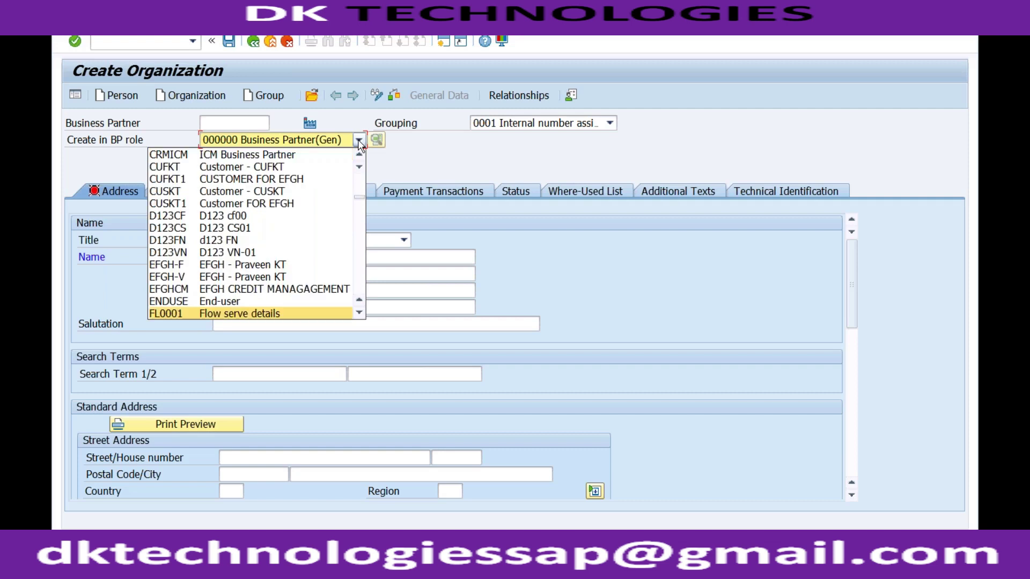
click(359, 313)
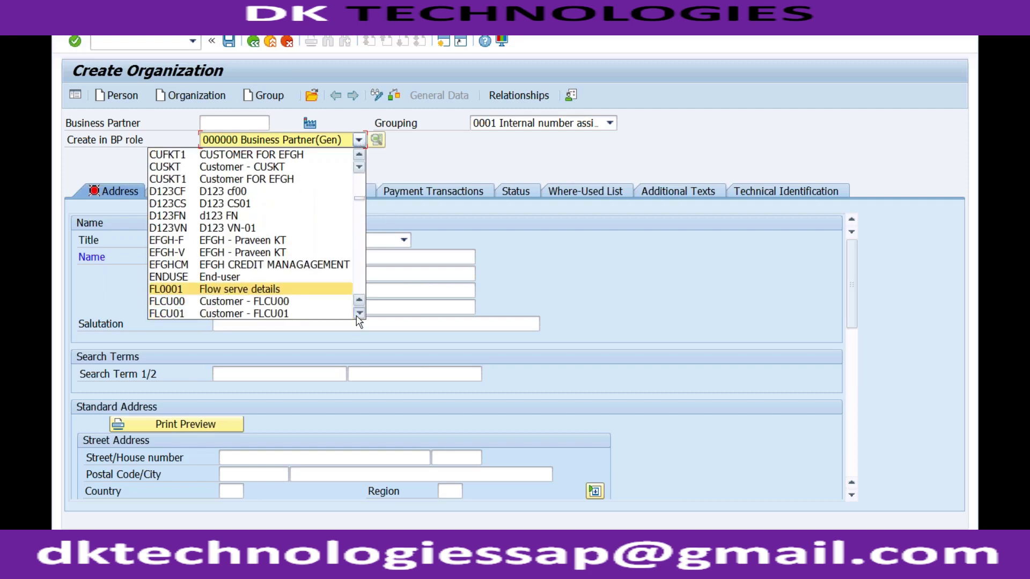
click(278, 314)
key(Return)
Set the organization's title to 0003 Company and fill in its name.
click(314, 247)
click(284, 255)
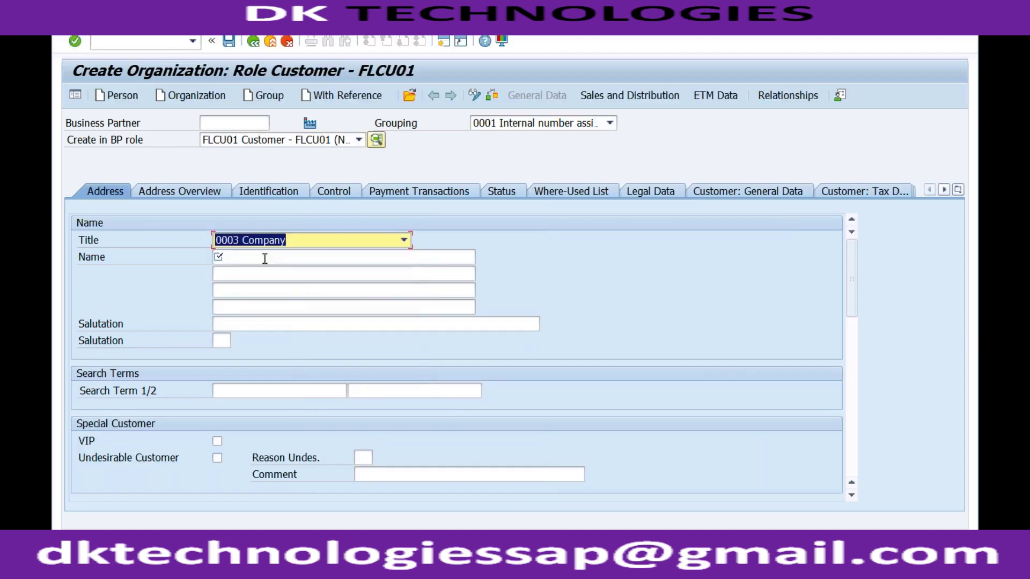
click(264, 258)
click(270, 272)
key(Return)
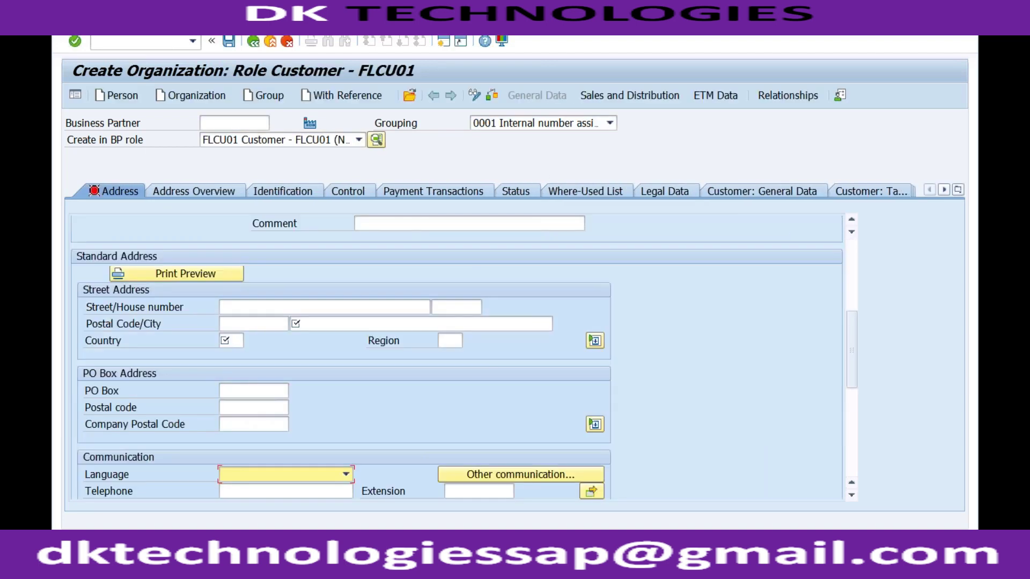
Fill in the postal code and city of the standard address and set the country to IN.
click(272, 325)
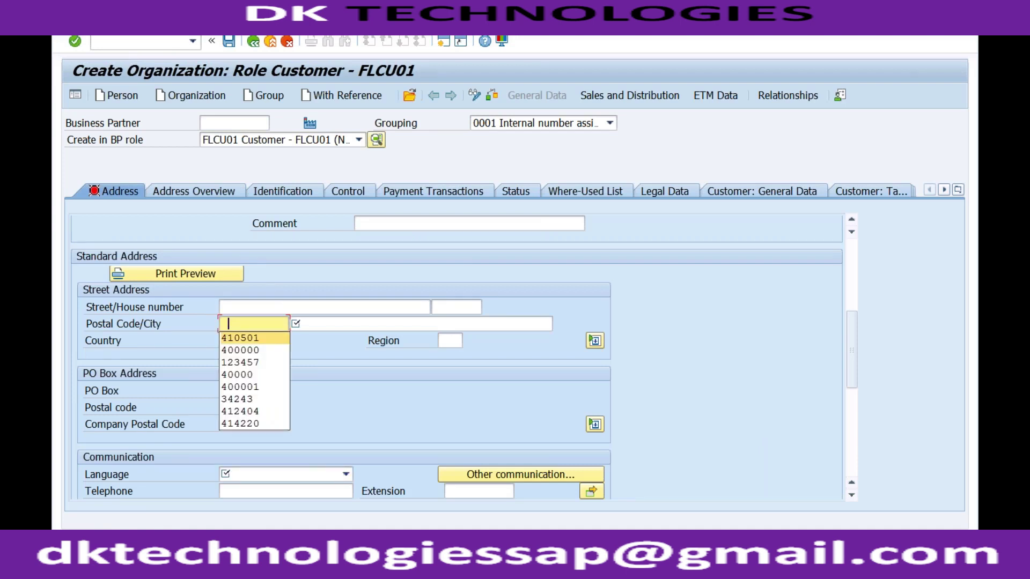
click(242, 338)
click(296, 324)
click(303, 339)
click(231, 340)
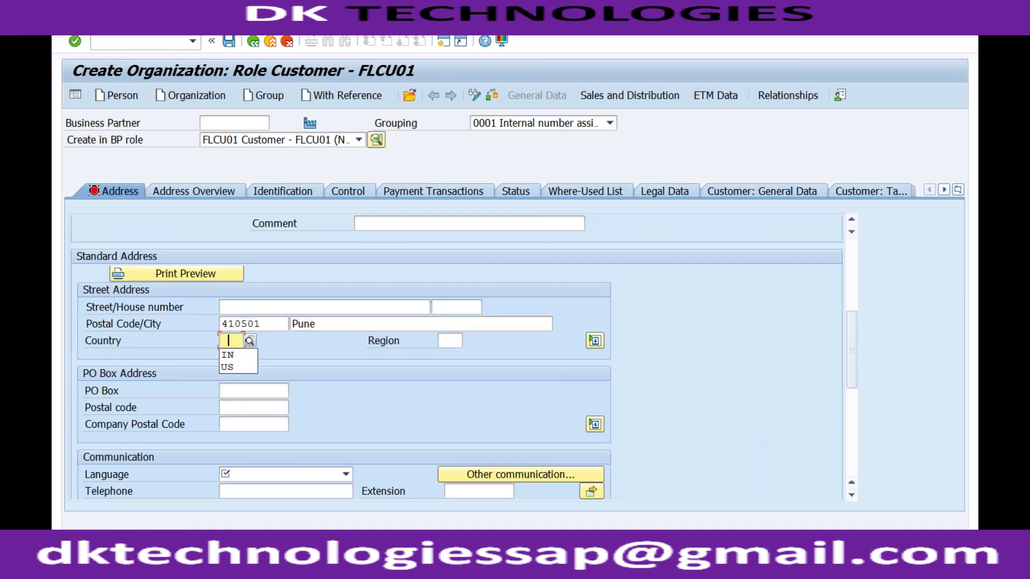
click(225, 351)
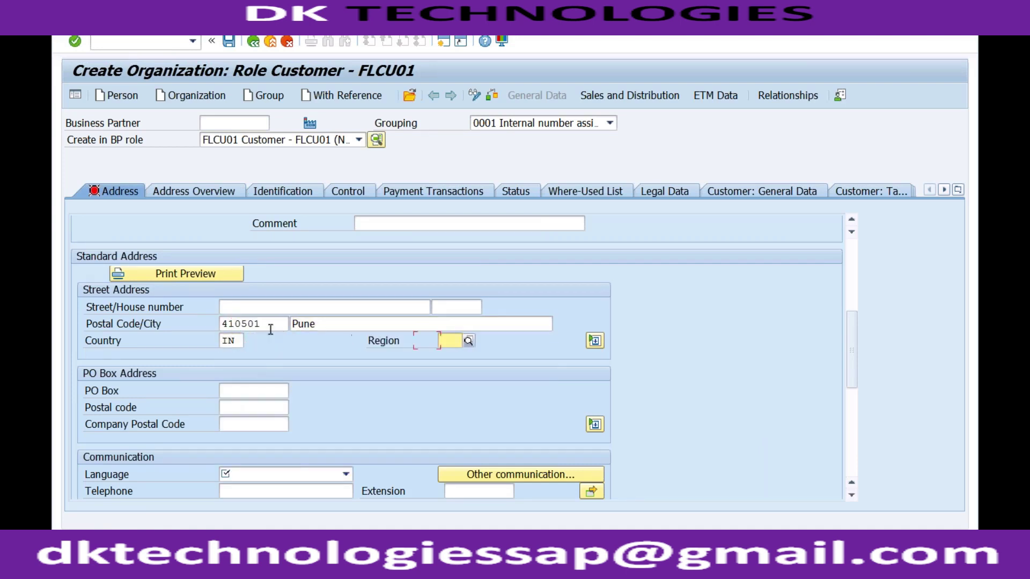
Set the communication language of the organization to EN English.
click(257, 477)
key(Down)
key(Down)
key(Down)
key(Down)
key(Down)
key(Down)
key(Down)
key(Down)
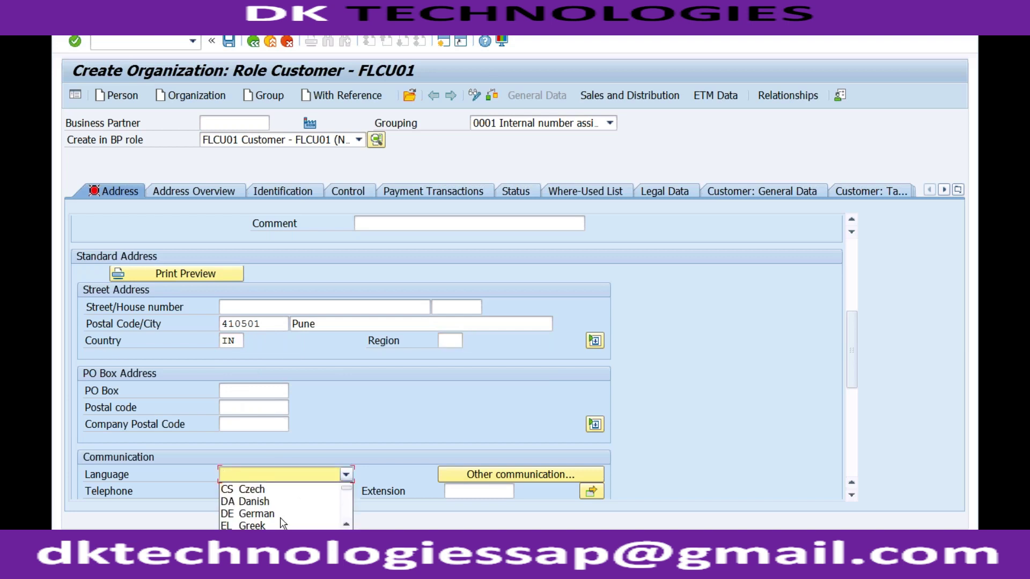
key(Return)
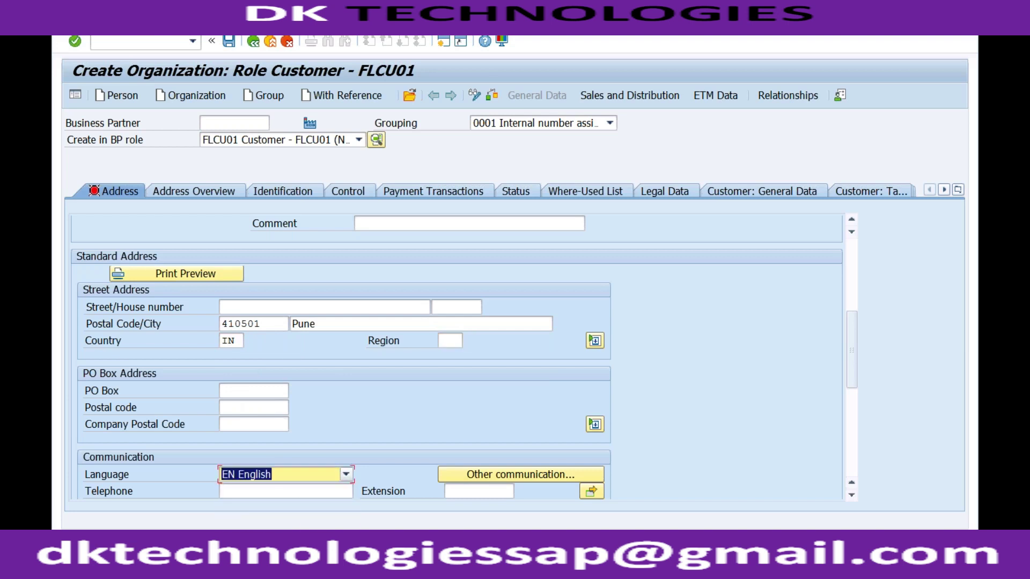
Create the customer's sales area with sales organization RECH, distribution channel 02 and division R1.
click(646, 96)
text(R)
click(228, 222)
click(221, 223)
text(02)
click(221, 240)
text(R)
click(221, 255)
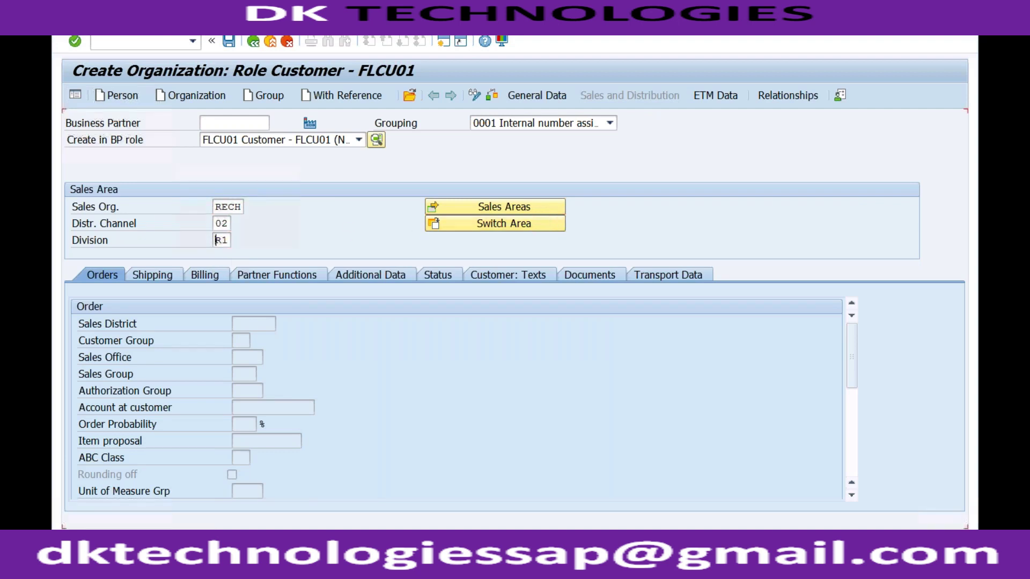
key(Return)
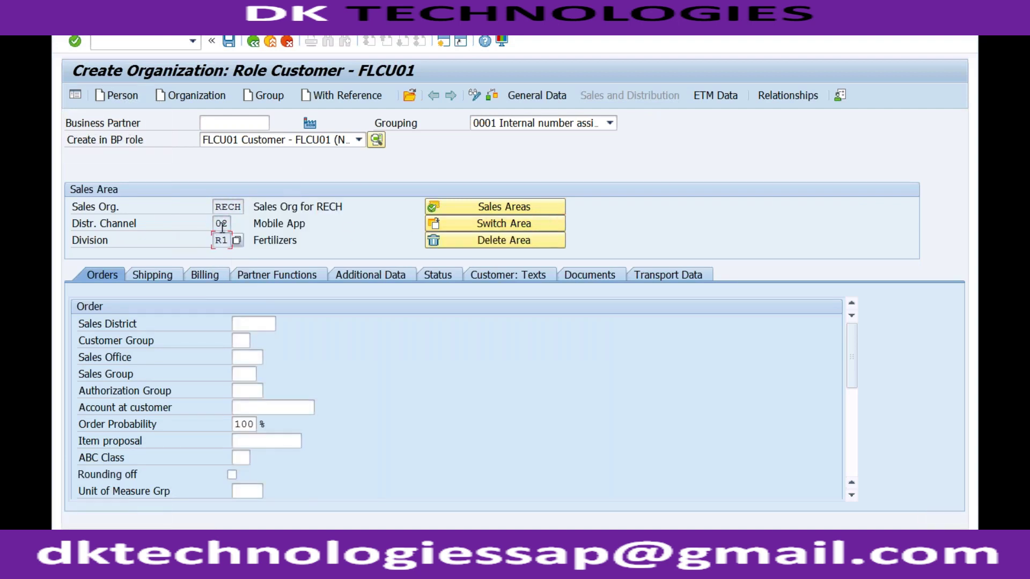
Examine the partner functions proposed for the customer's sales area, especially the sold-to and bill-to party rows.
click(276, 275)
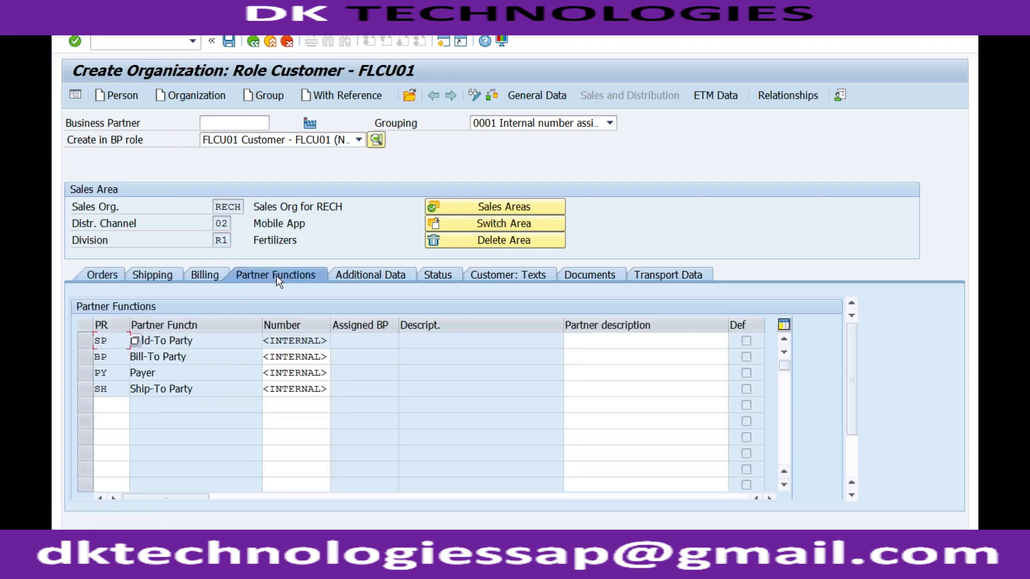
click(198, 341)
click(189, 357)
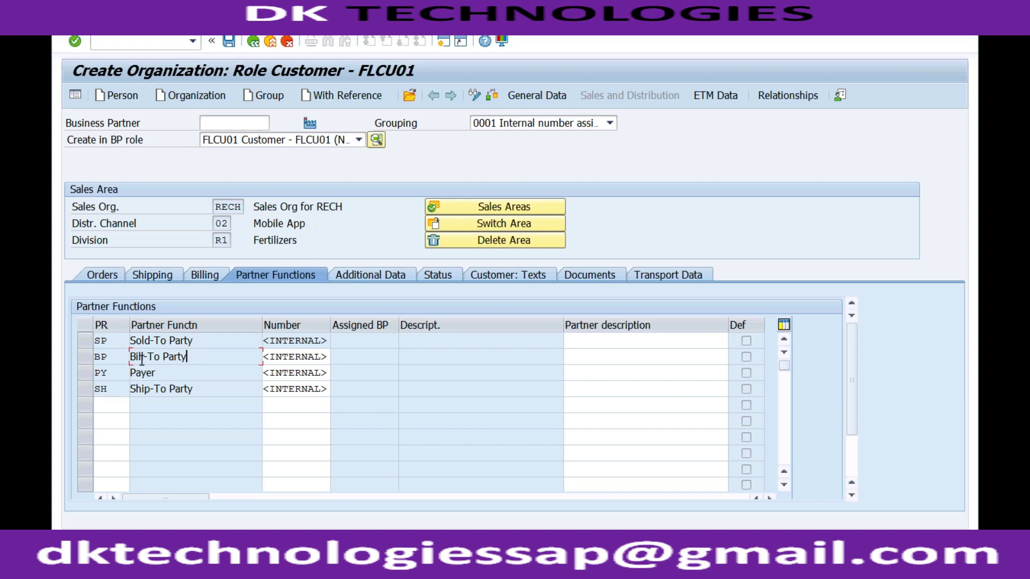
click(115, 342)
click(112, 357)
click(163, 357)
Look up the partner functions available for an empty row, then close the list without choosing one.
click(104, 406)
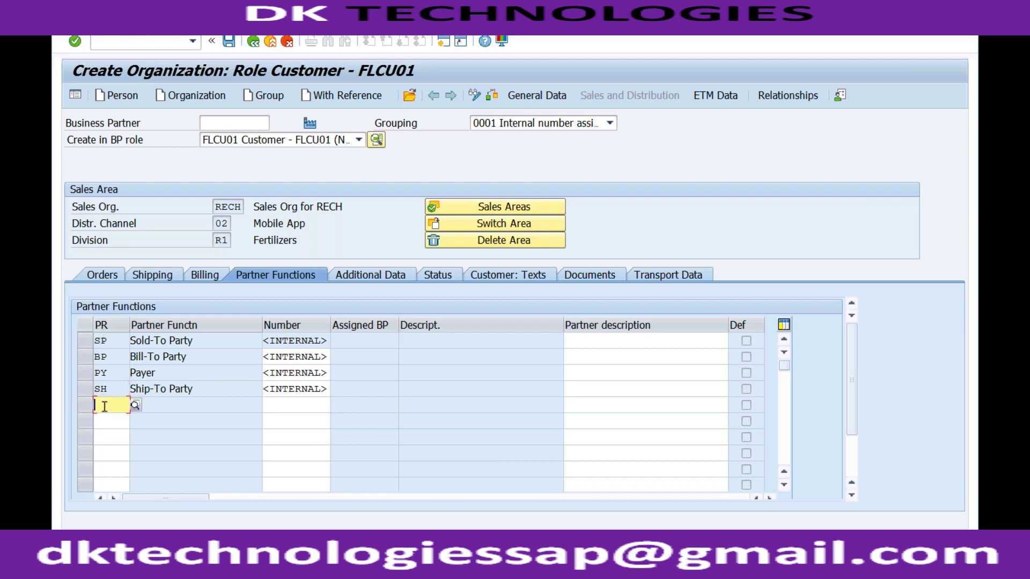
click(135, 406)
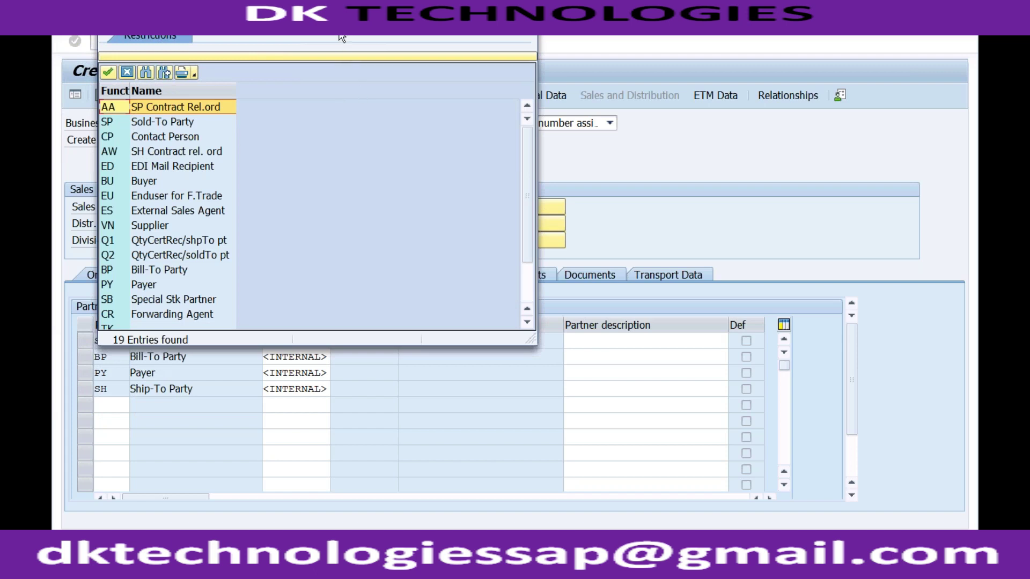
drag(355, 34, 413, 95)
click(588, 78)
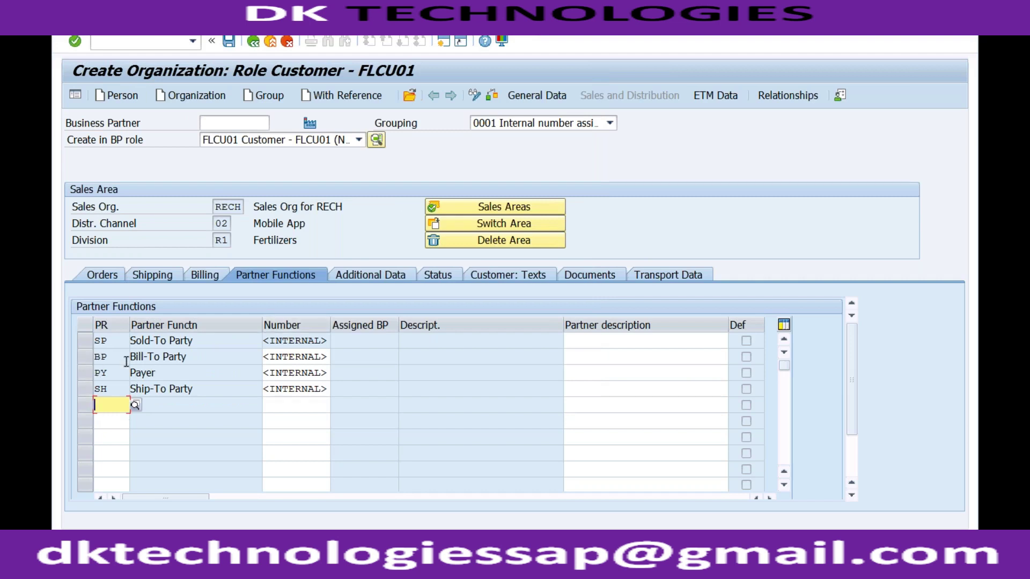
click(177, 341)
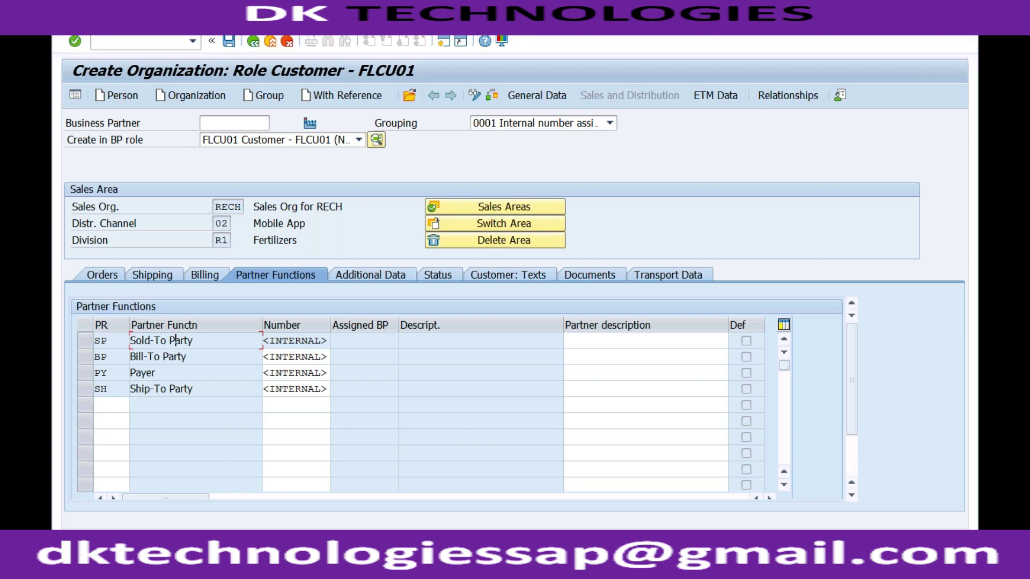
Switch to the SAP Easy Access session, start transaction SPRO and display the SAP Reference IMG.
click(161, 569)
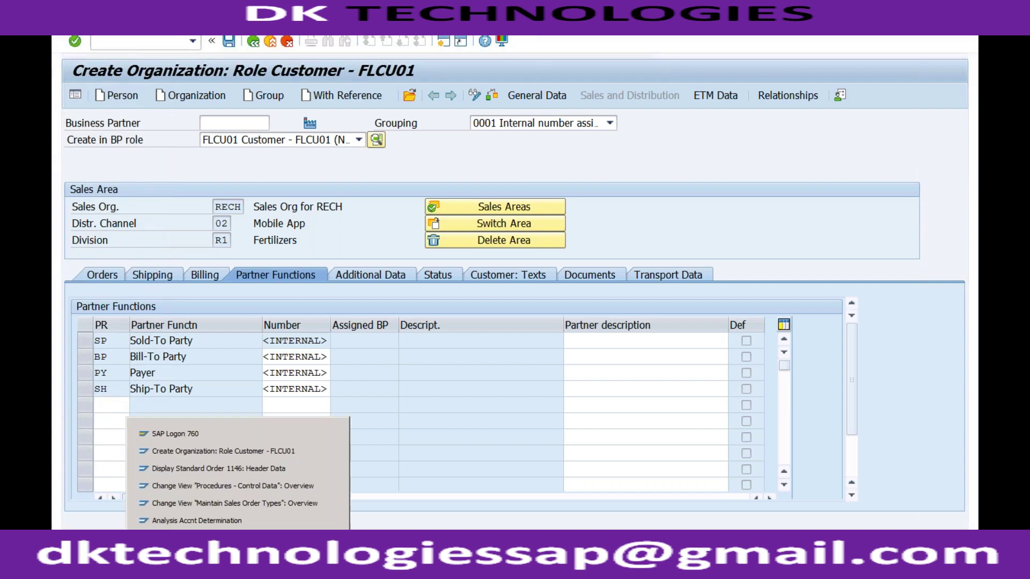
click(215, 529)
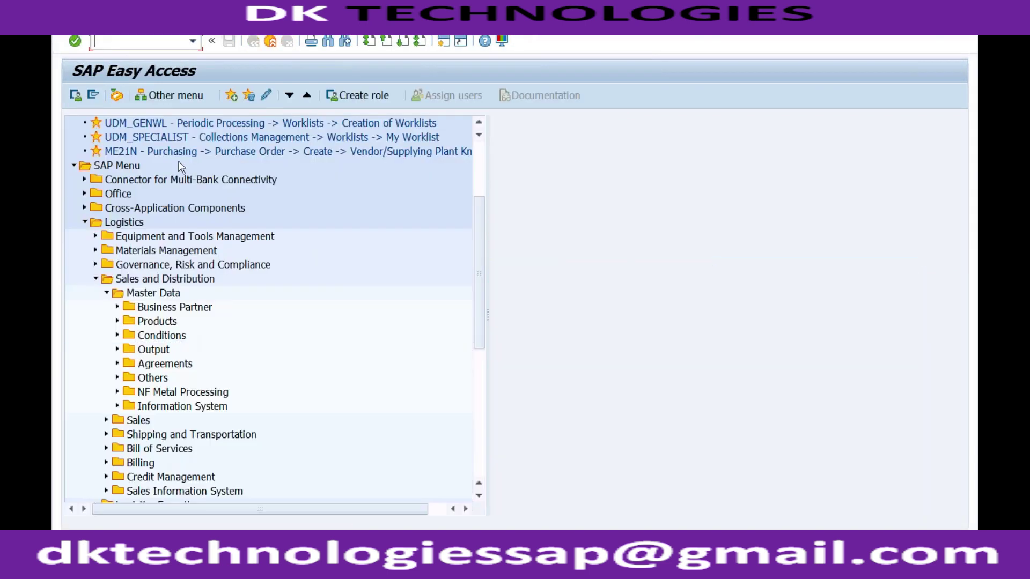
text(spro)
key(Return)
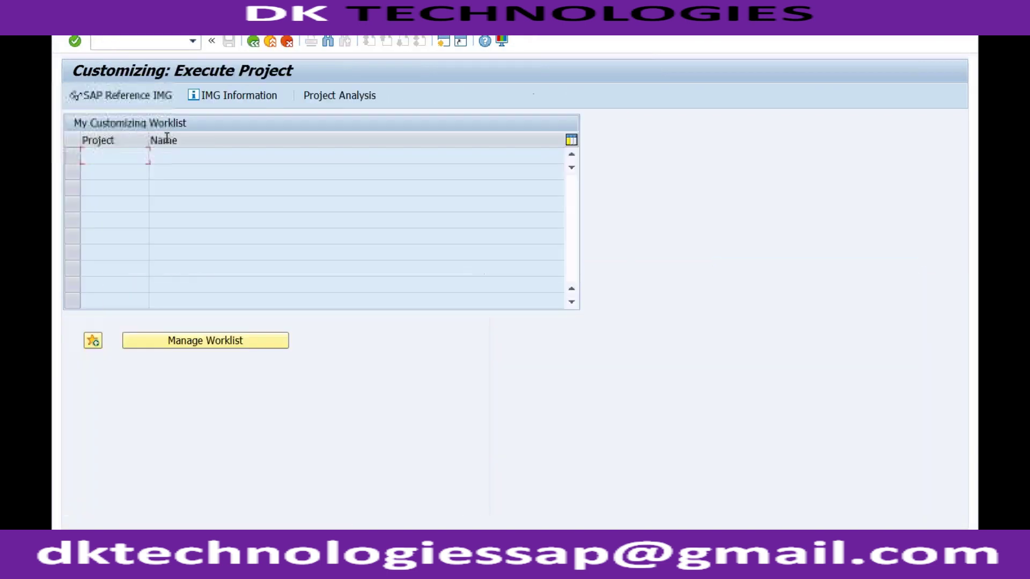
click(144, 95)
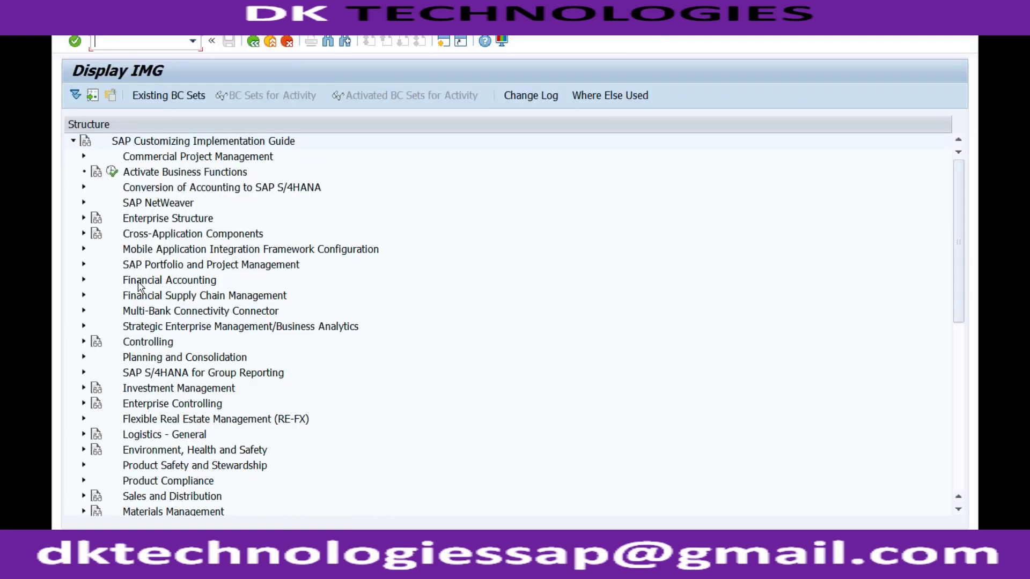
Open Set Up Partner Determination for Customer Master under Sales and Distribution, Basic Functions, Partner Determination.
click(84, 496)
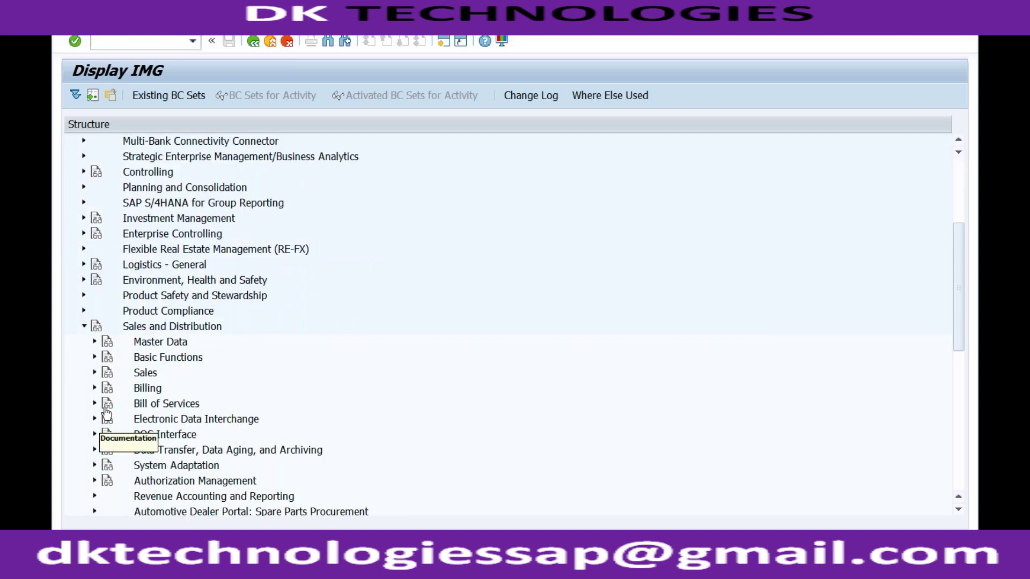
click(95, 358)
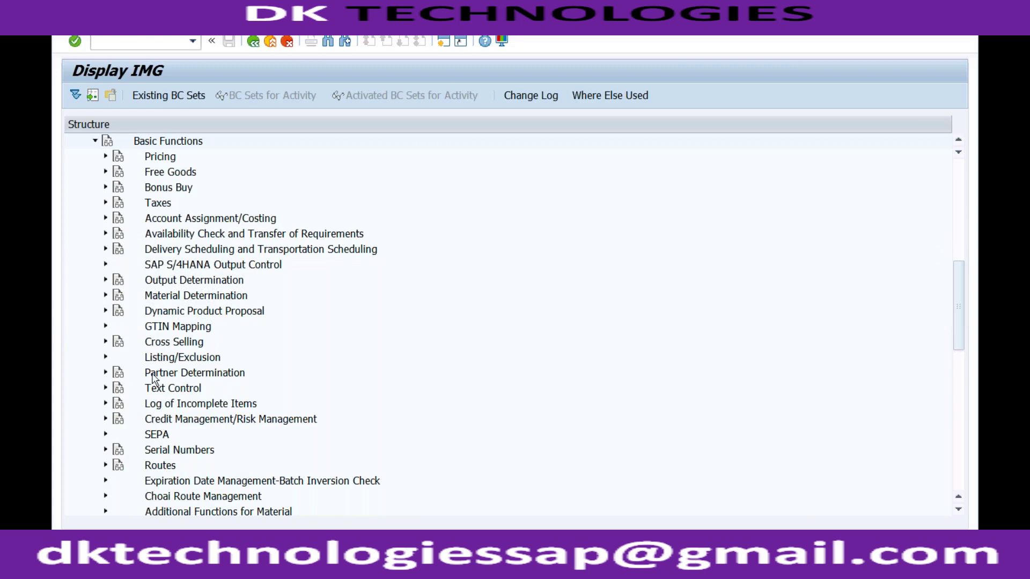
click(161, 376)
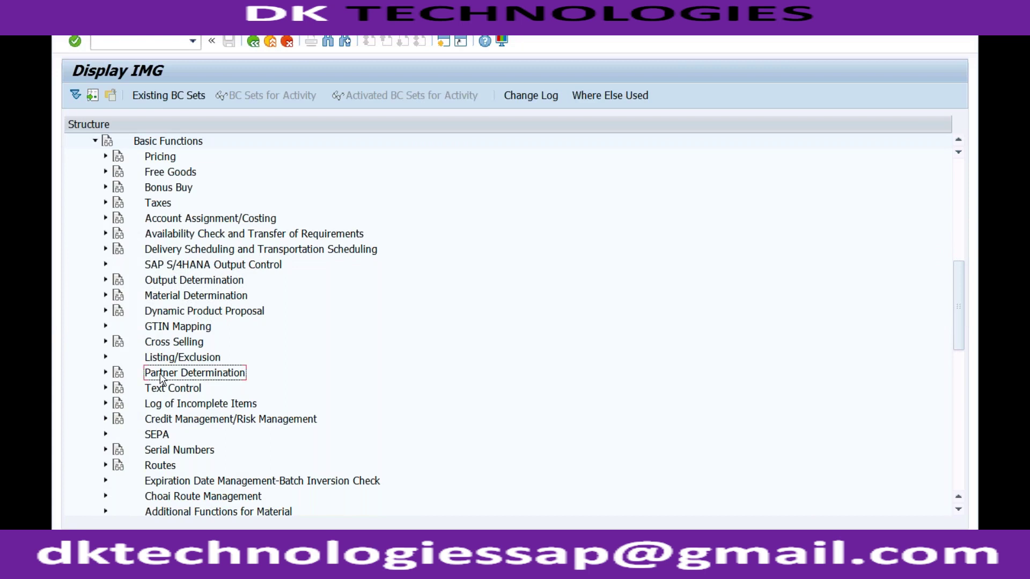
click(106, 375)
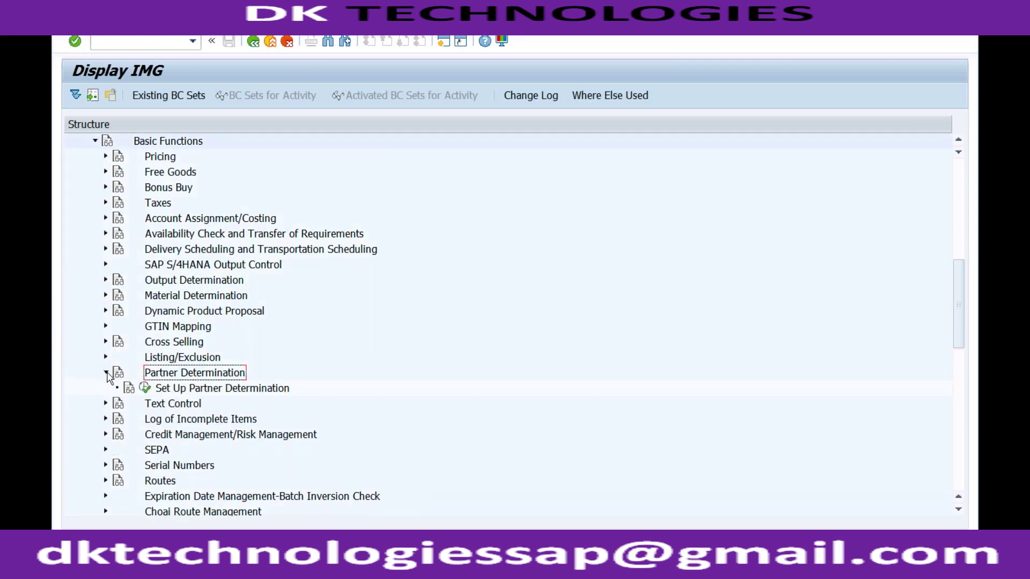
click(145, 388)
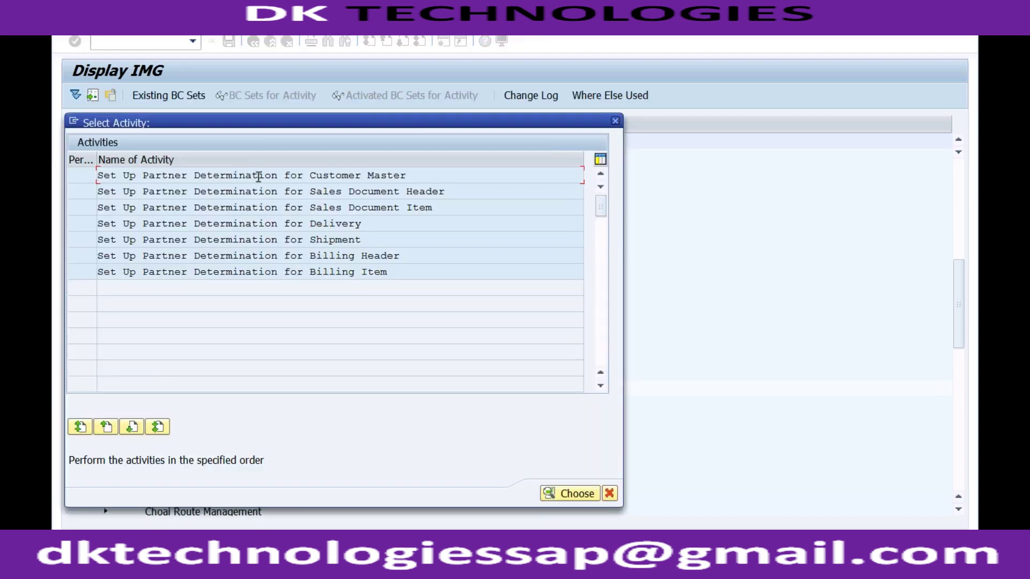
double_click(341, 177)
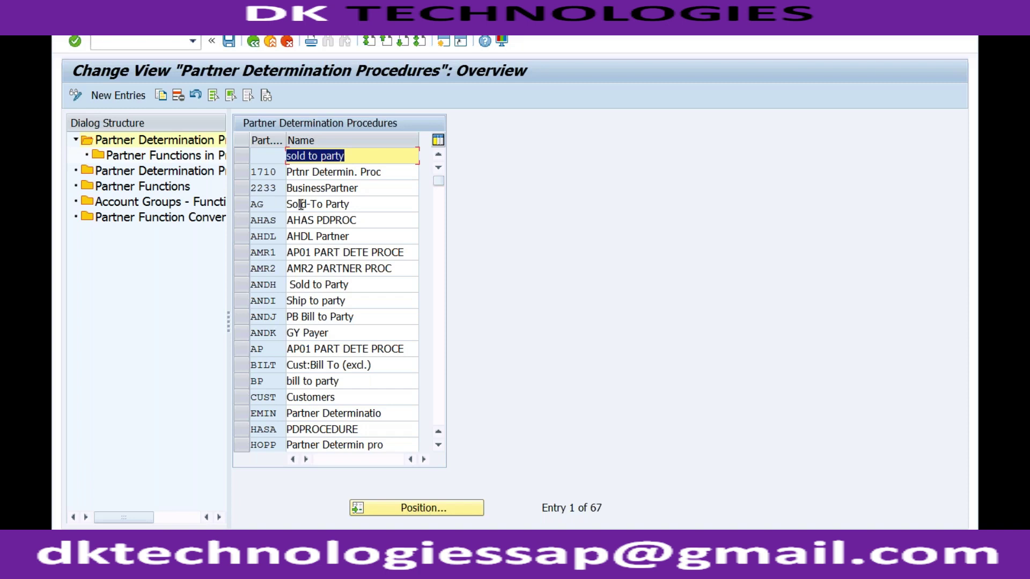
Display the partner determination procedure assignment and inspect the procedures assigned to the account groups.
click(204, 173)
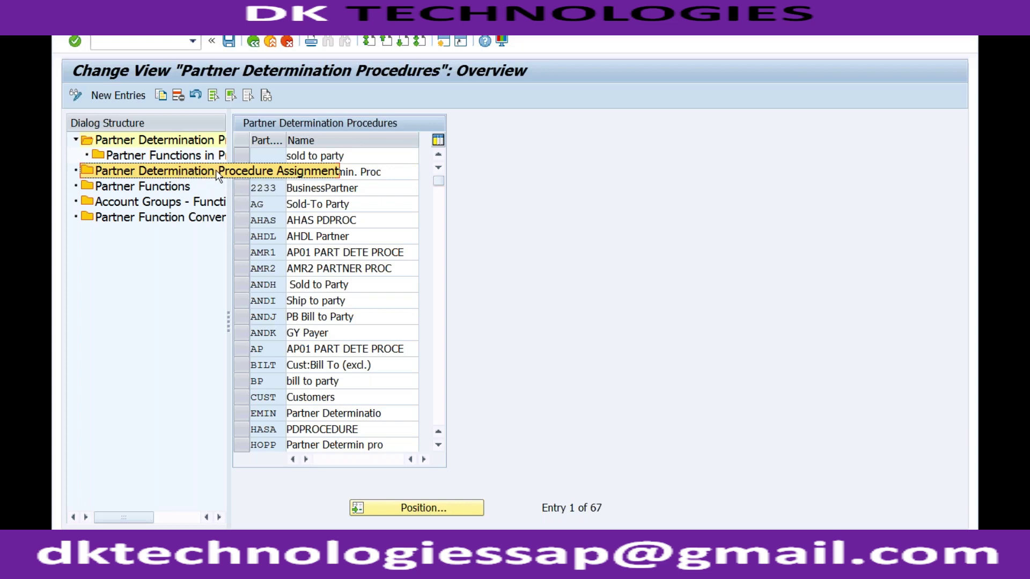
double_click(219, 176)
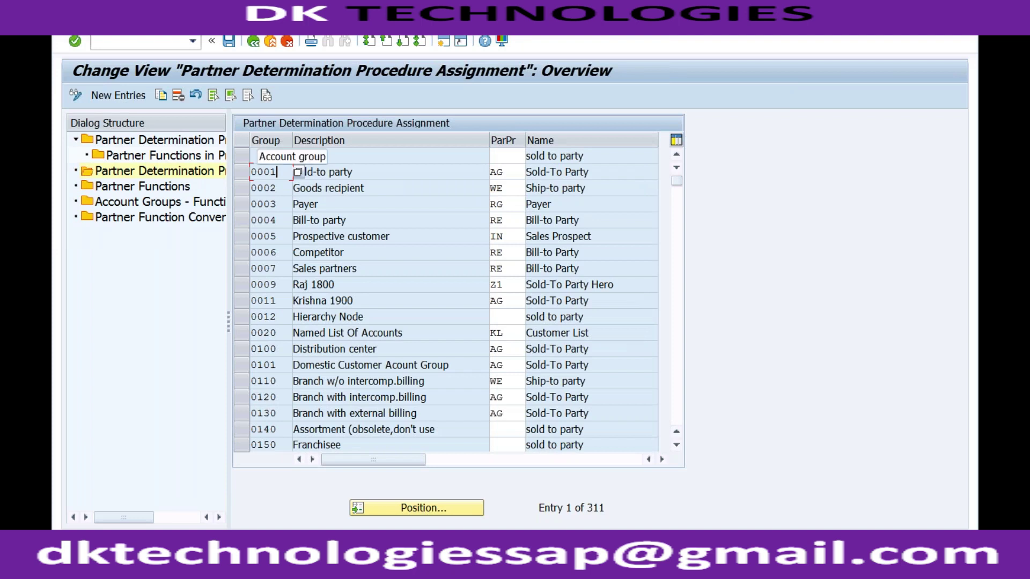
click(518, 203)
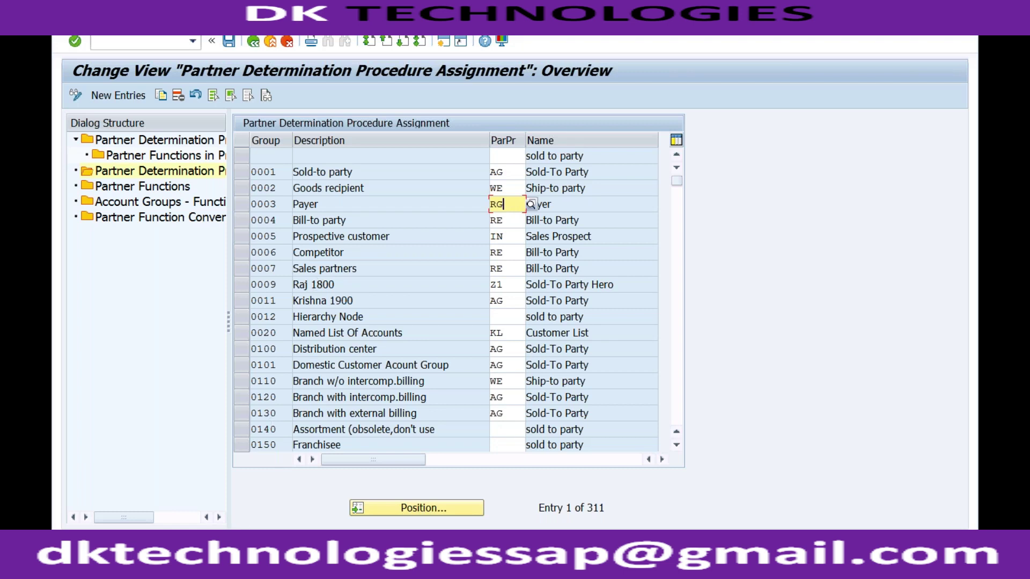
Return to the customer being created and check its account group in the general customer data.
click(242, 447)
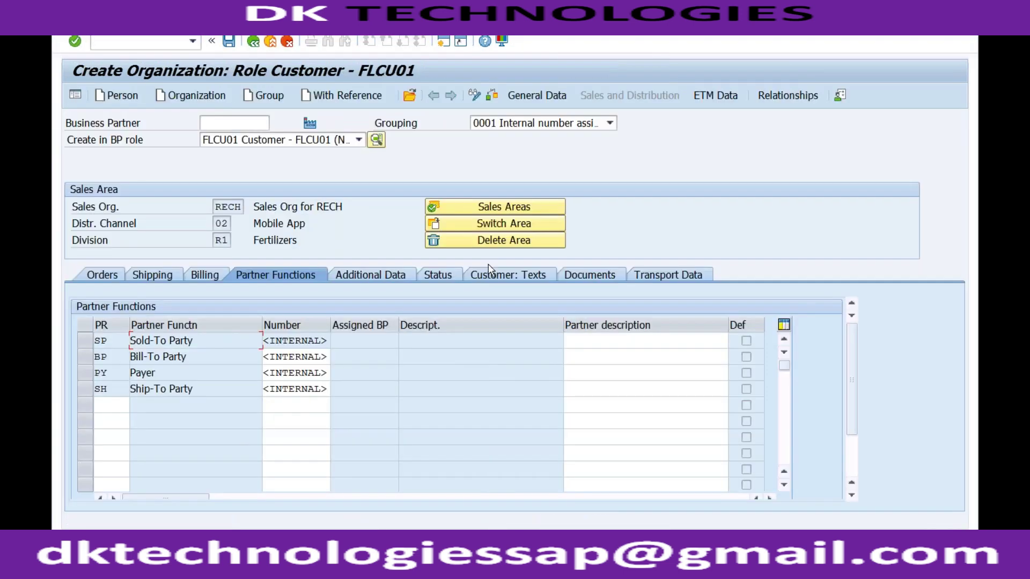
click(553, 97)
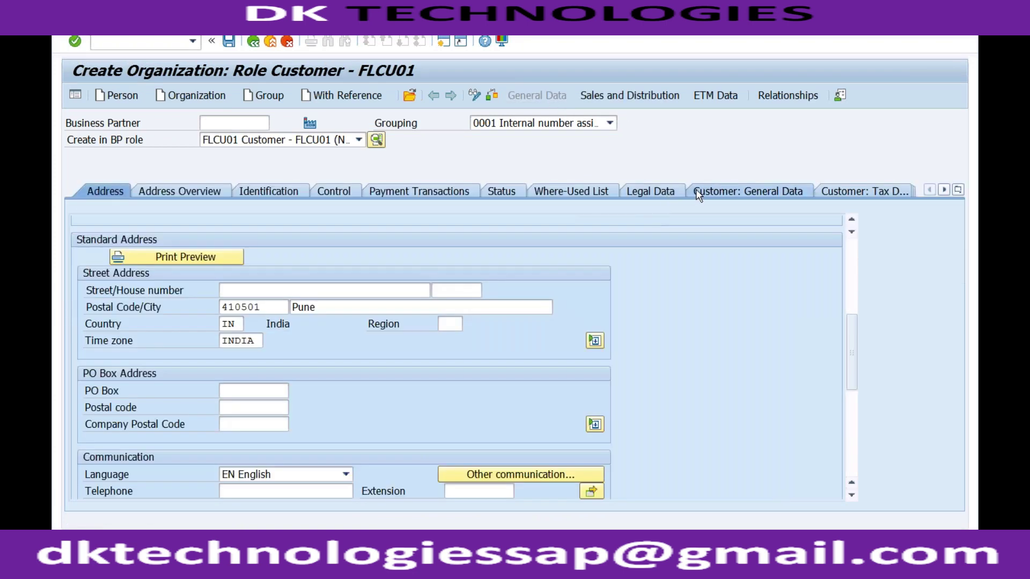
click(696, 193)
drag(235, 308, 263, 307)
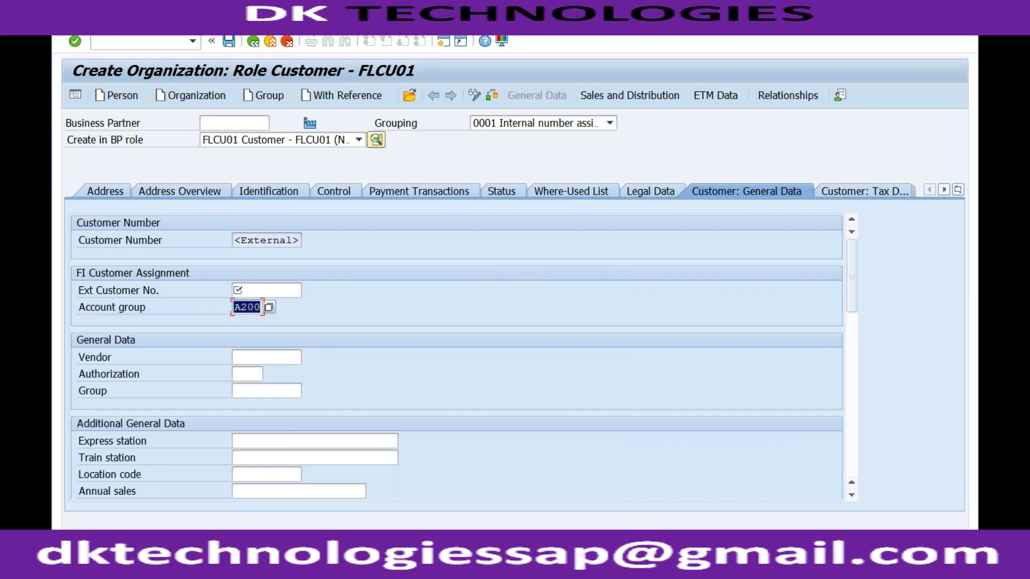
Return to the procedure assignment, position the list on account group A200 and check its partner determination procedure.
click(238, 568)
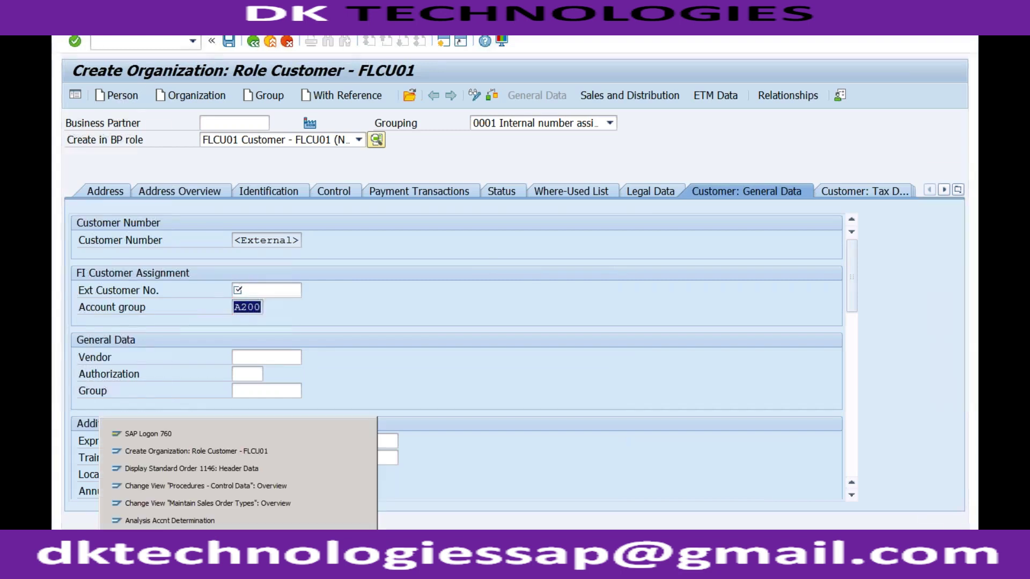
click(236, 538)
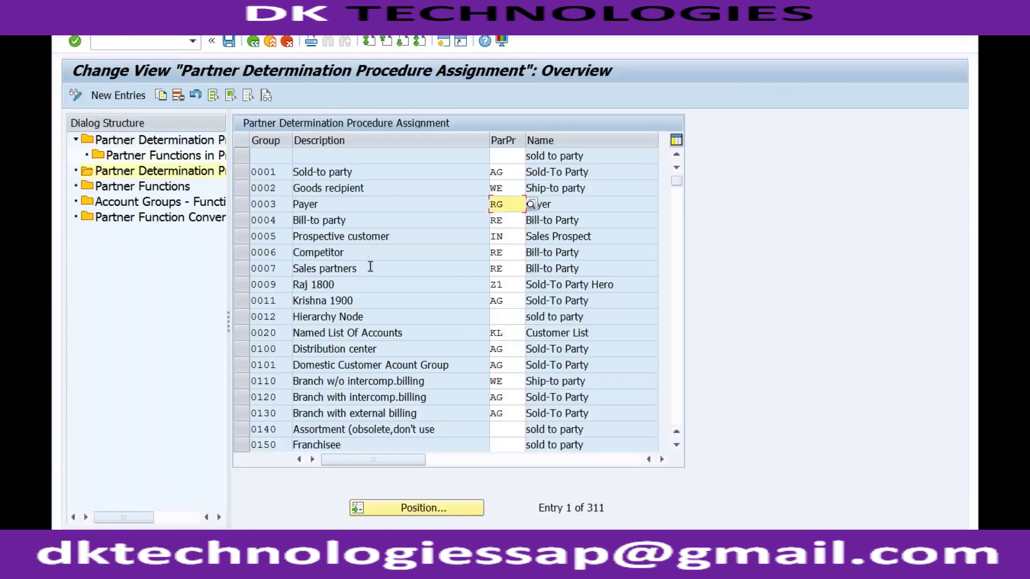
click(414, 508)
text(a200)
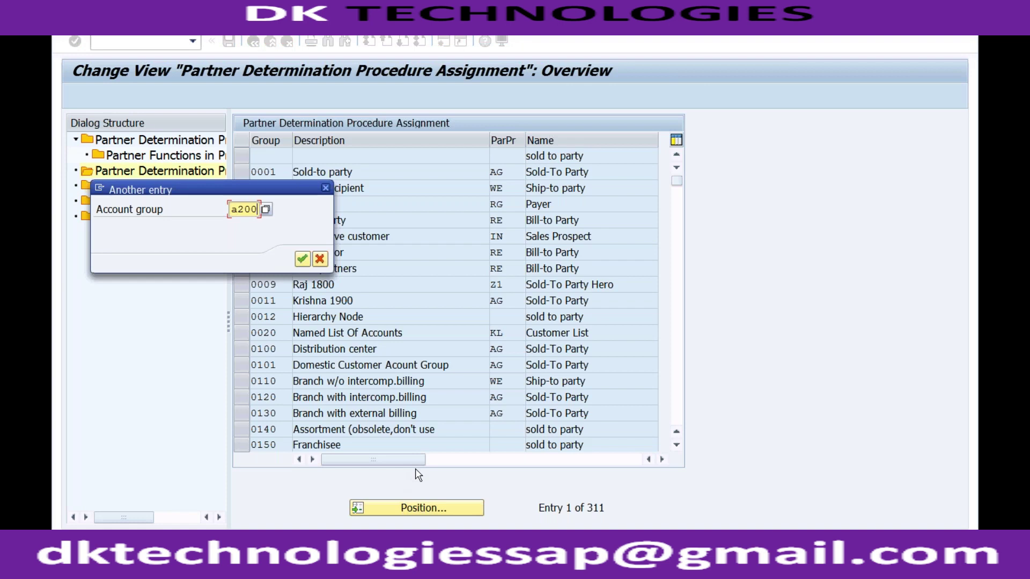
key(Return)
click(513, 157)
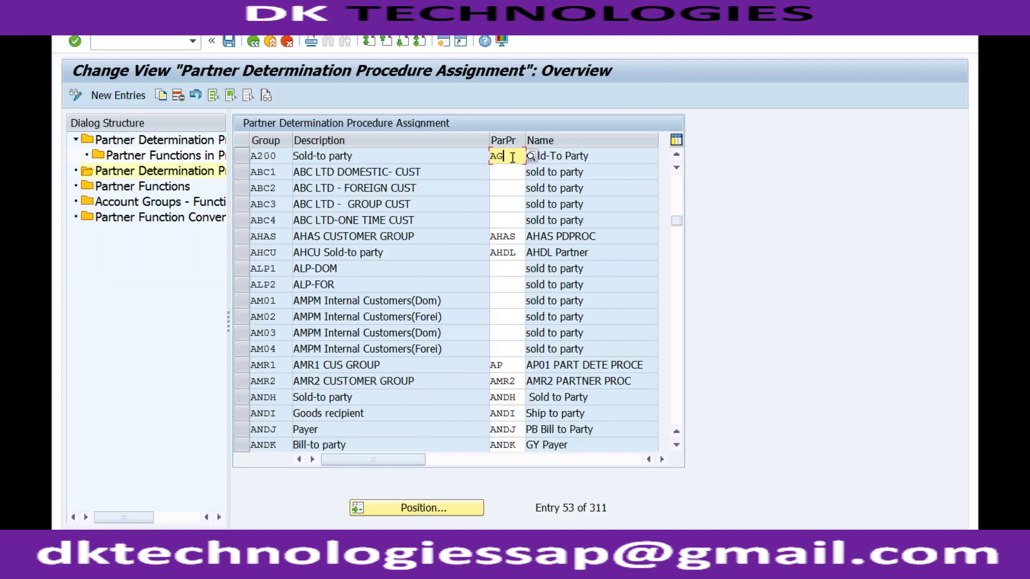
Select partner determination procedure AG in the procedures overview and display its partner functions.
key(shift+Home)
double_click(195, 142)
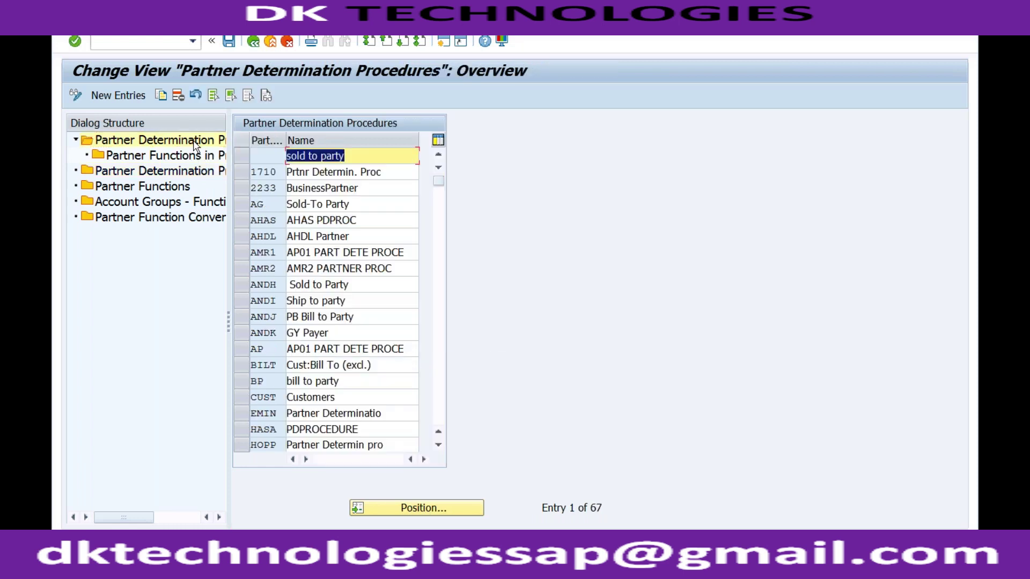
click(241, 204)
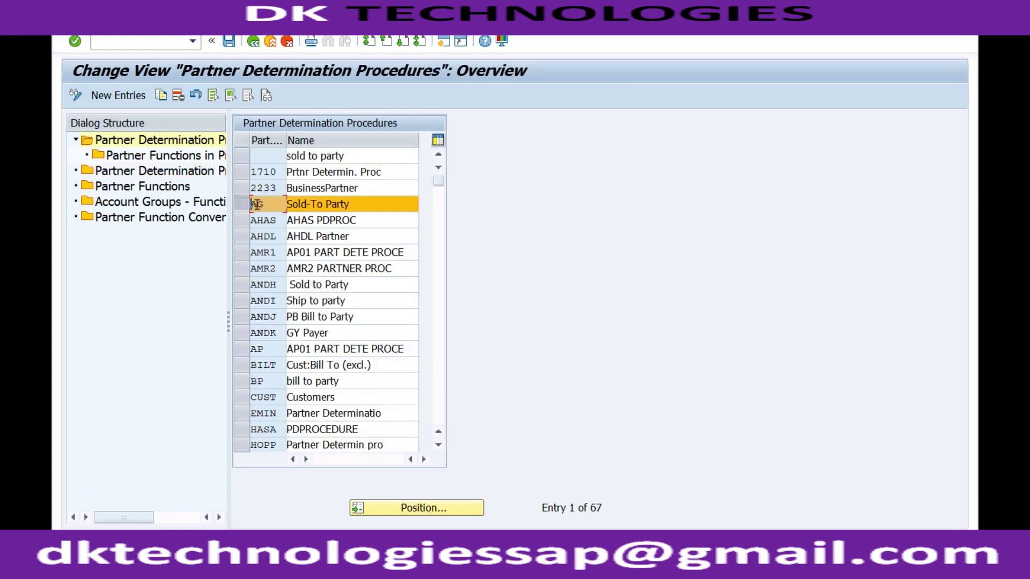
double_click(208, 159)
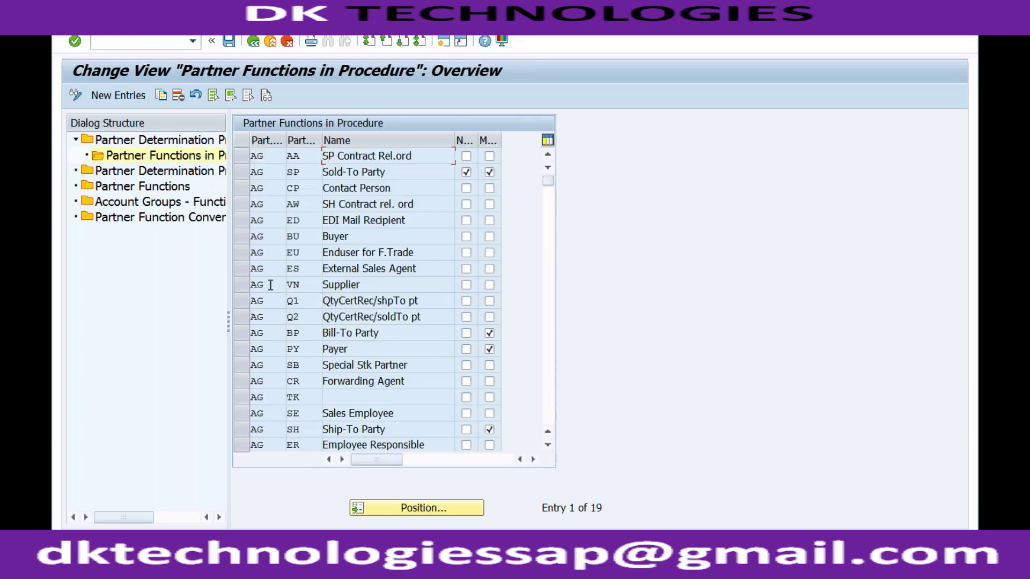
Examine the complete list of partner functions in procedure AG, including which ones are mandatory or not modifiable.
click(309, 154)
key(BackSpace)
key(BackSpace)
click(273, 156)
click(551, 340)
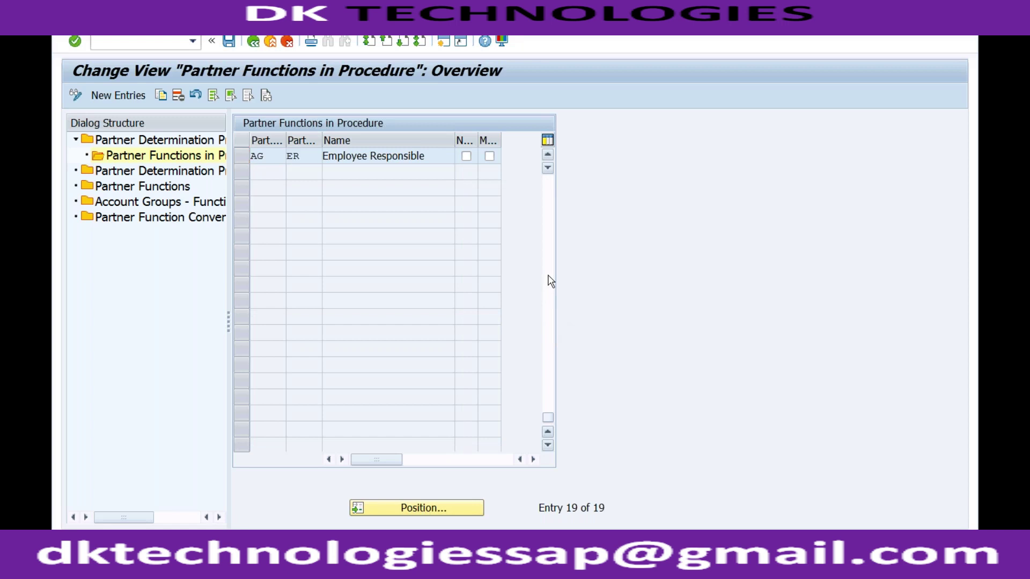
click(549, 281)
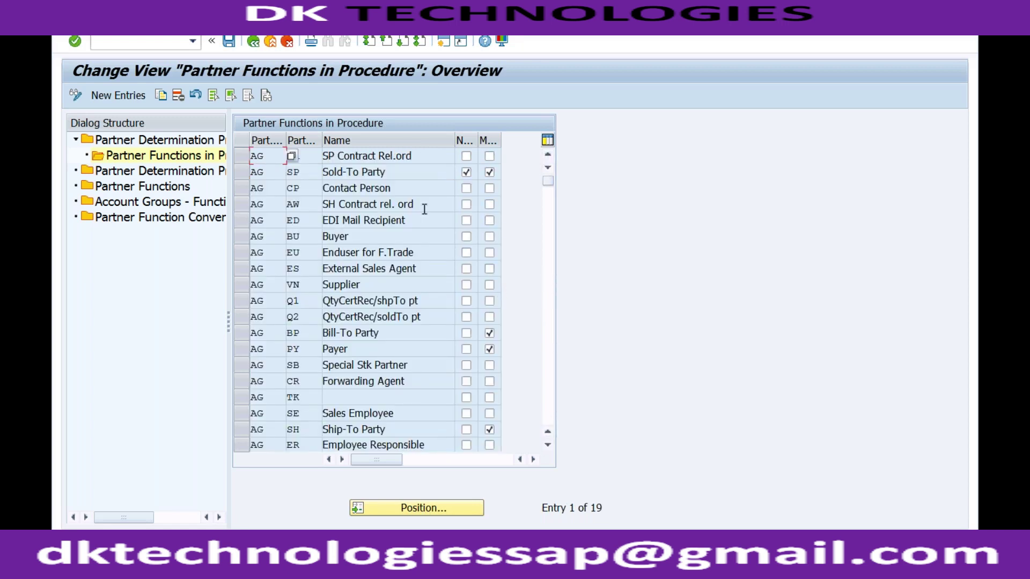
click(403, 188)
click(363, 287)
Return to the customer being created and check the partner functions in its sales and distribution data.
click(225, 451)
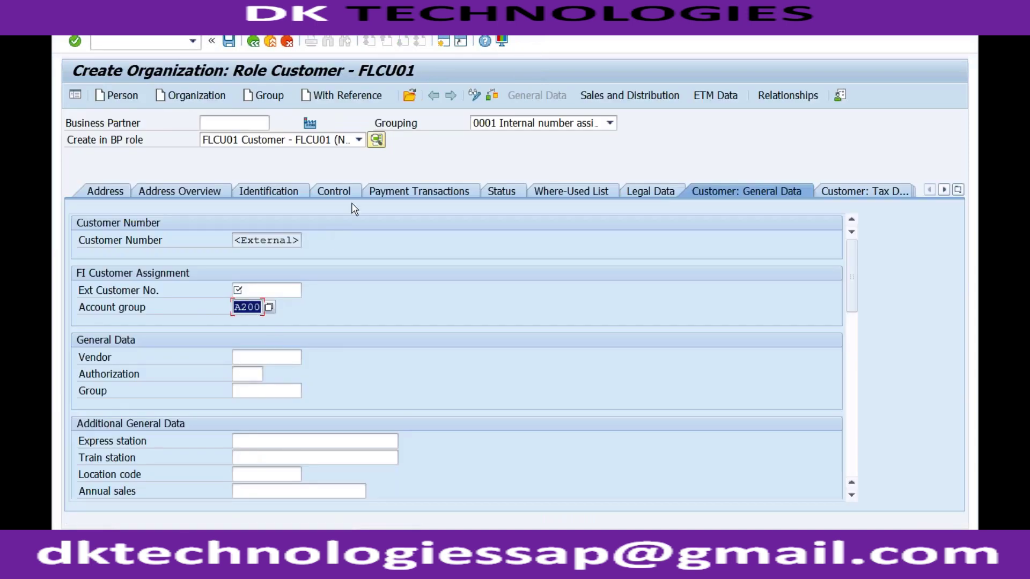
click(625, 97)
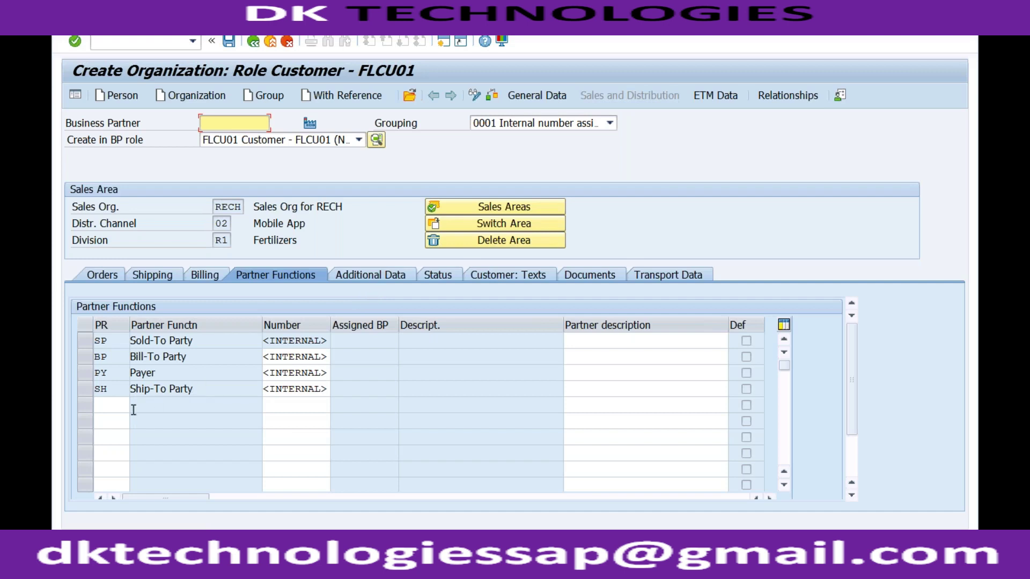
click(119, 406)
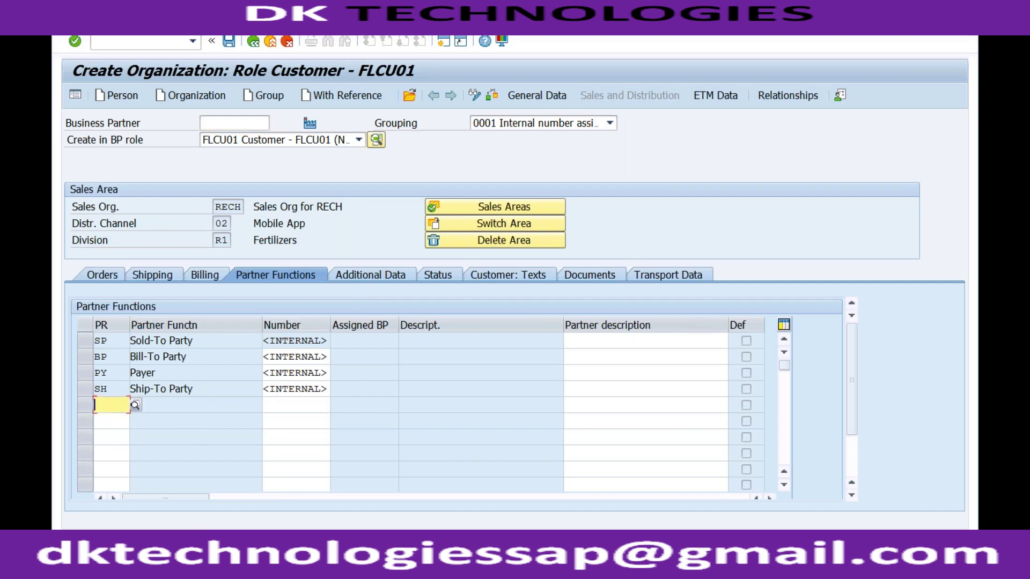
Return to the partner determination customizing and display the overview of all defined partner functions.
click(238, 568)
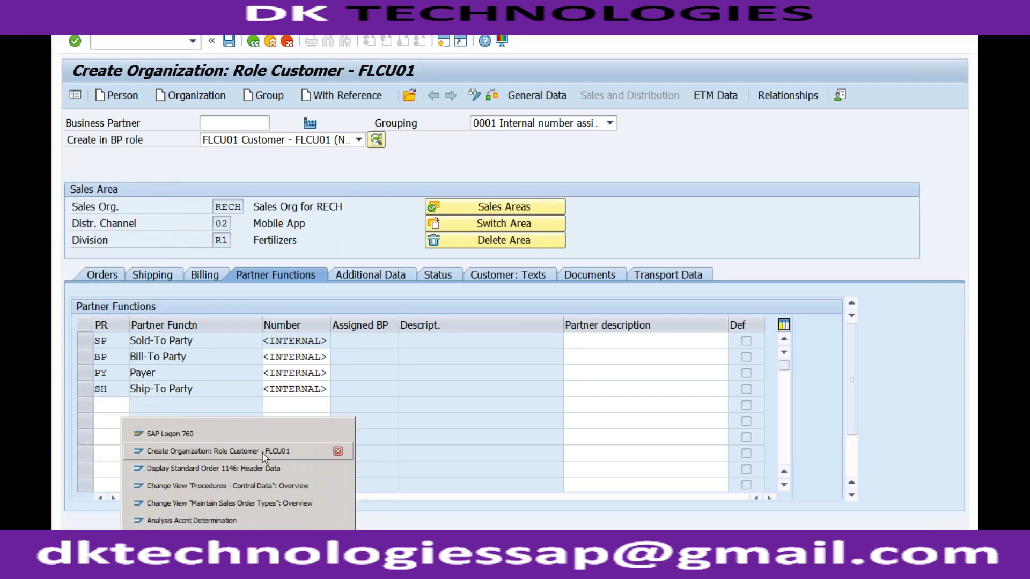
click(254, 485)
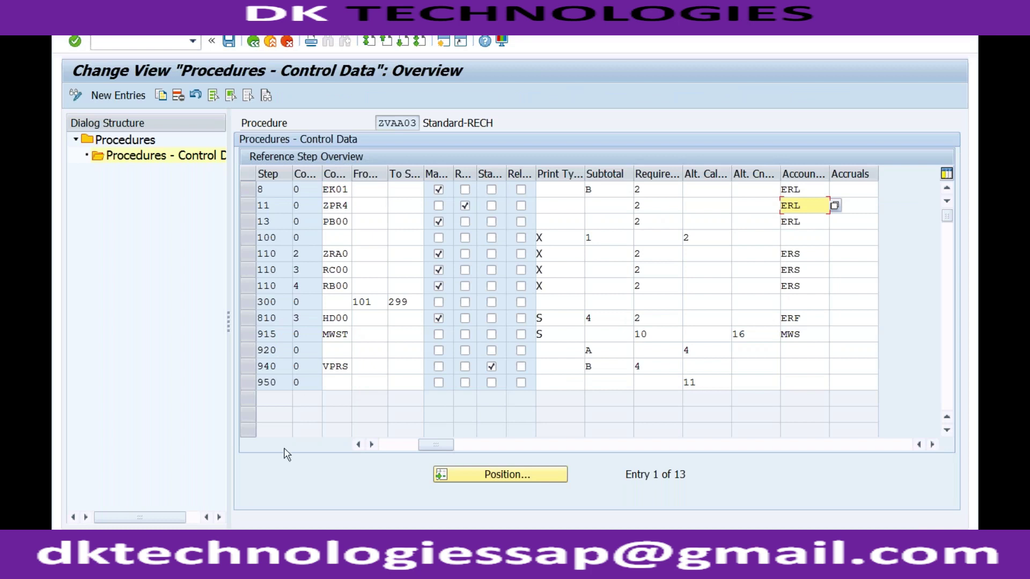
click(238, 569)
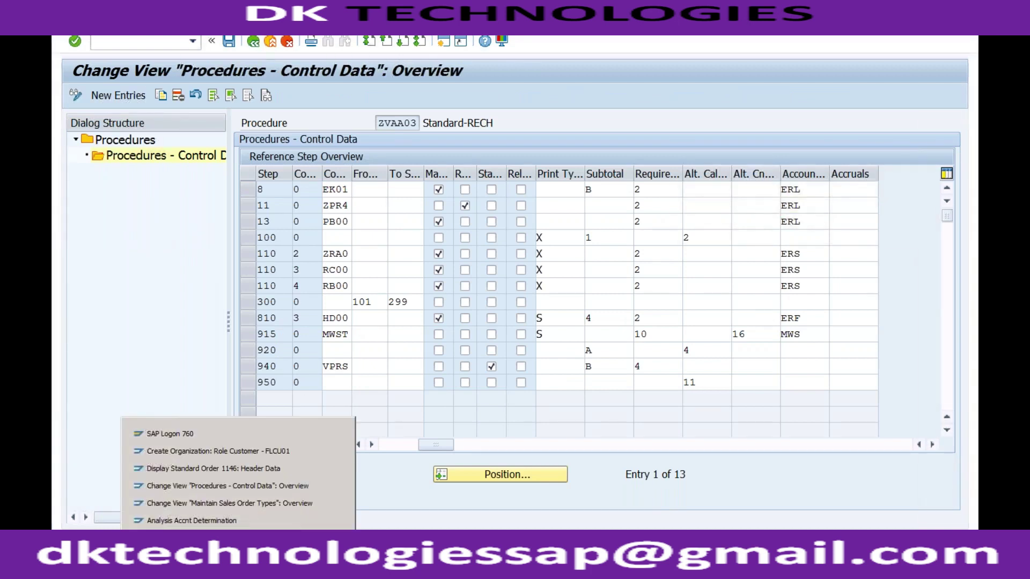
click(225, 538)
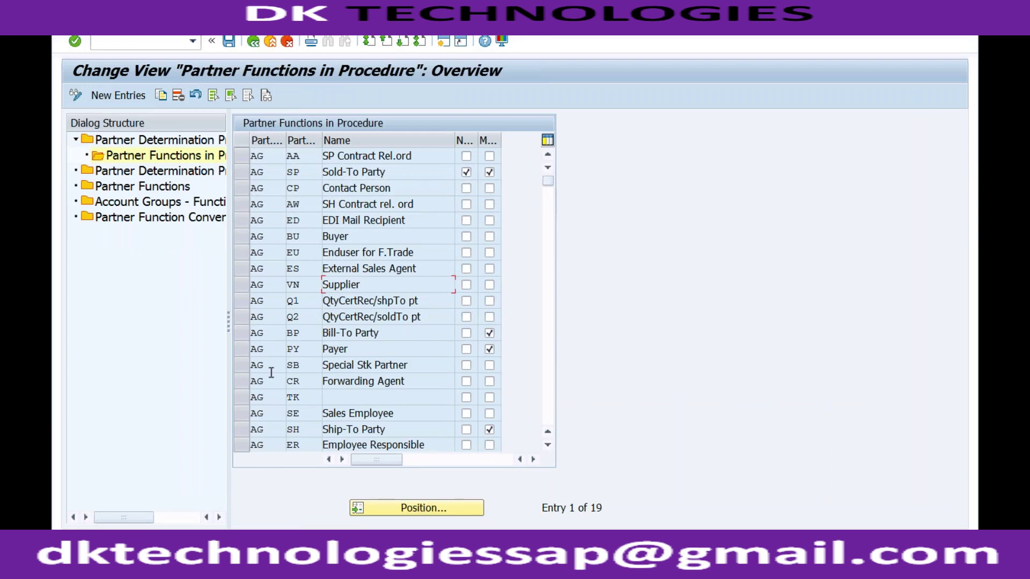
double_click(162, 193)
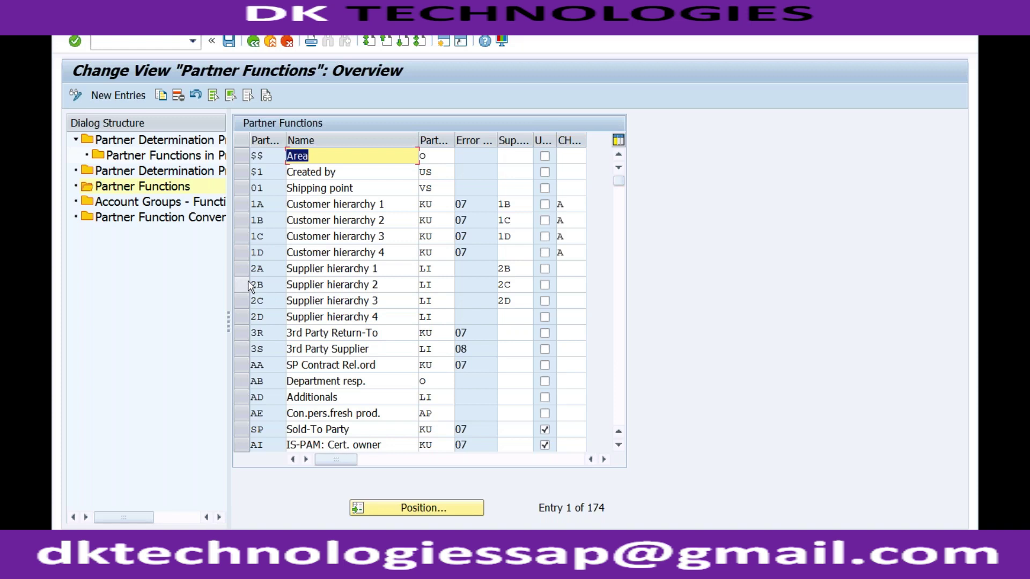
click(327, 253)
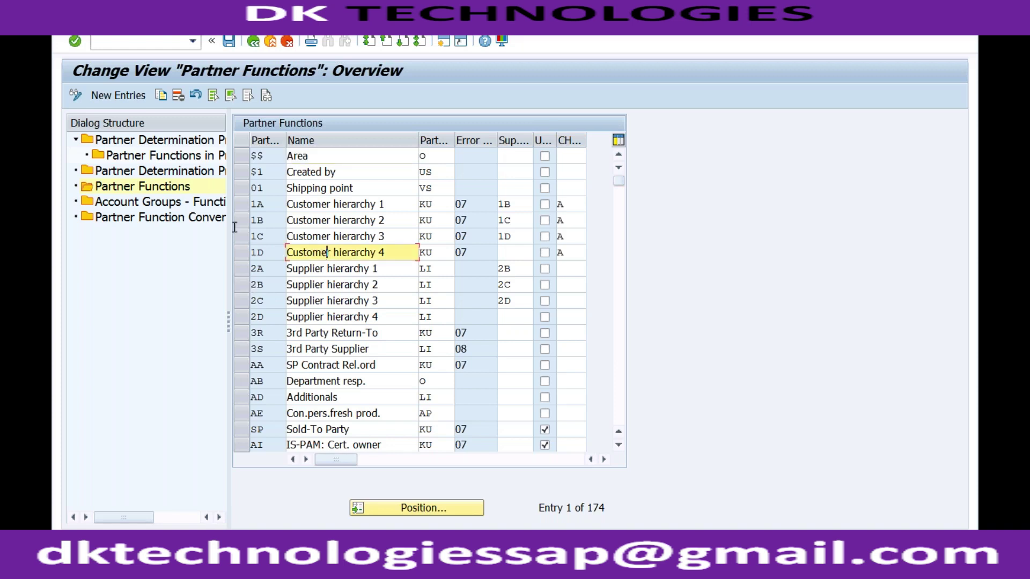